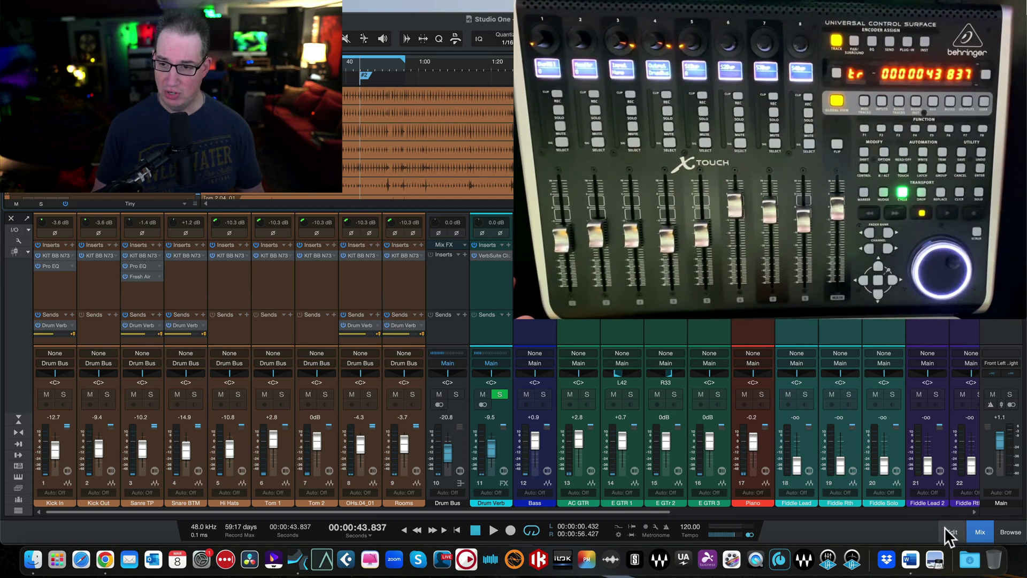
left_click(984, 533)
left_click(984, 533)
left_click(984, 534)
left_click(984, 534)
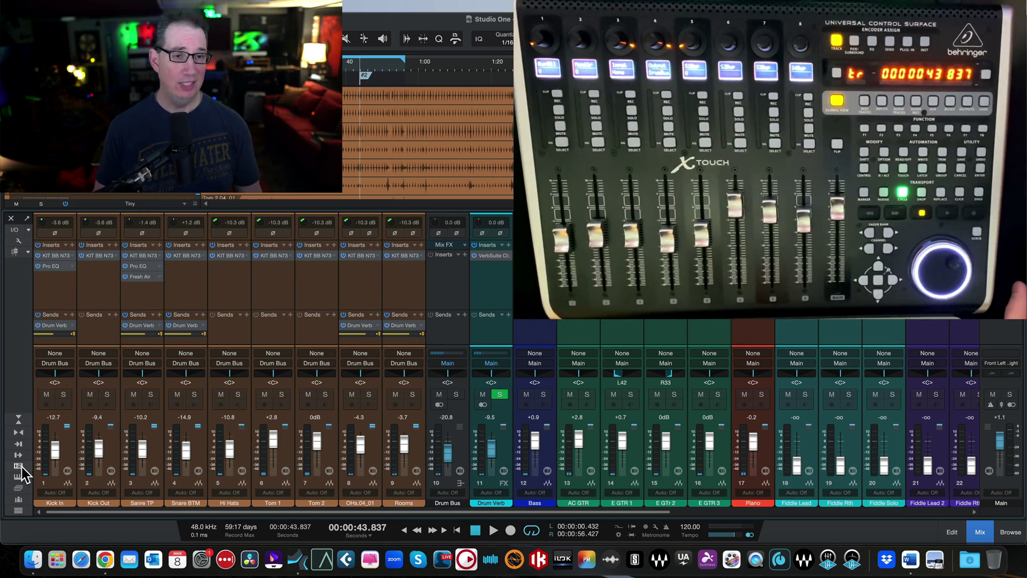
Show the console's External Devices list, open the X-Touch control map for editing, and move its window over the mixer channels.
left_click(19, 465)
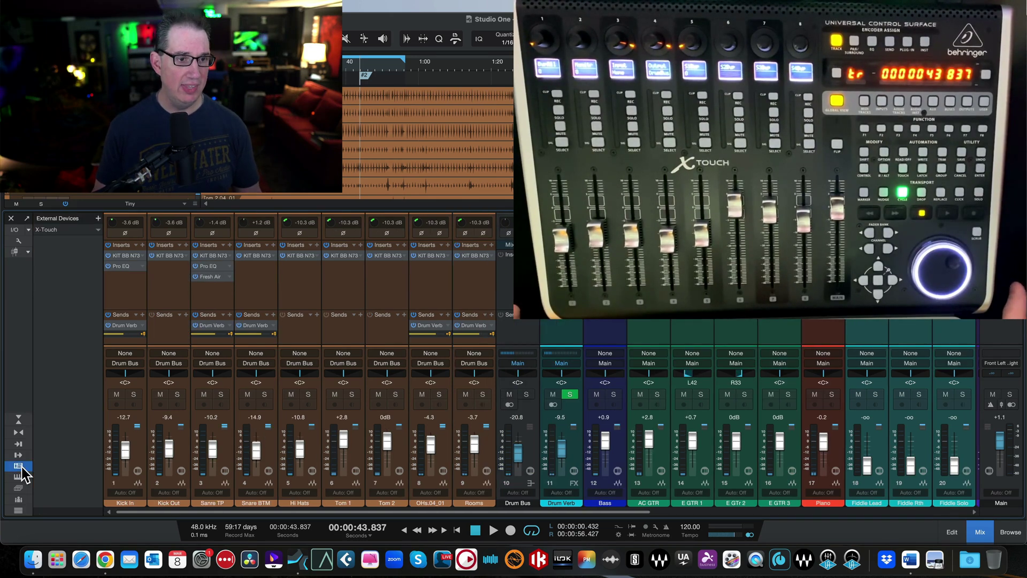
left_click(97, 229)
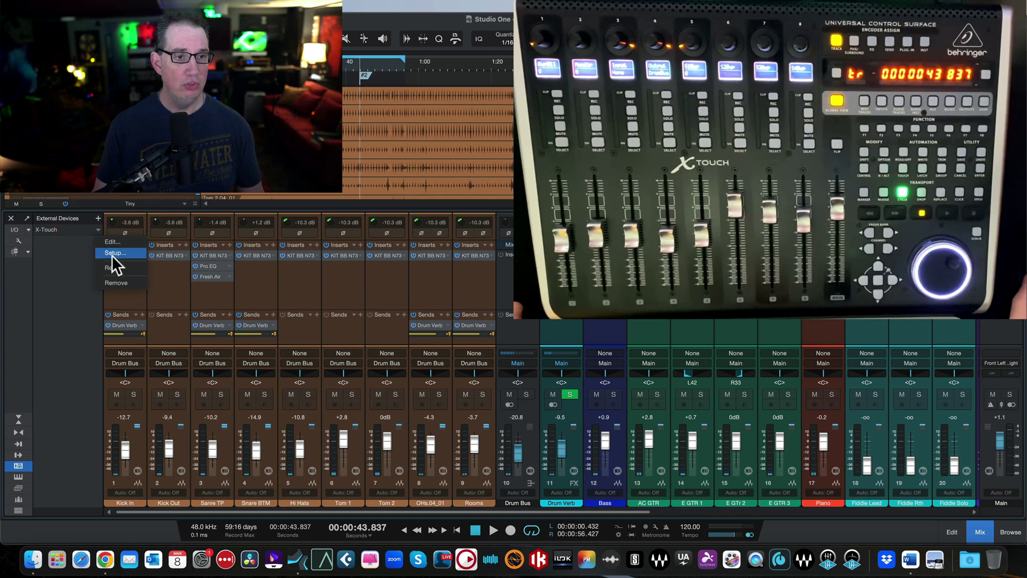
left_click(115, 242)
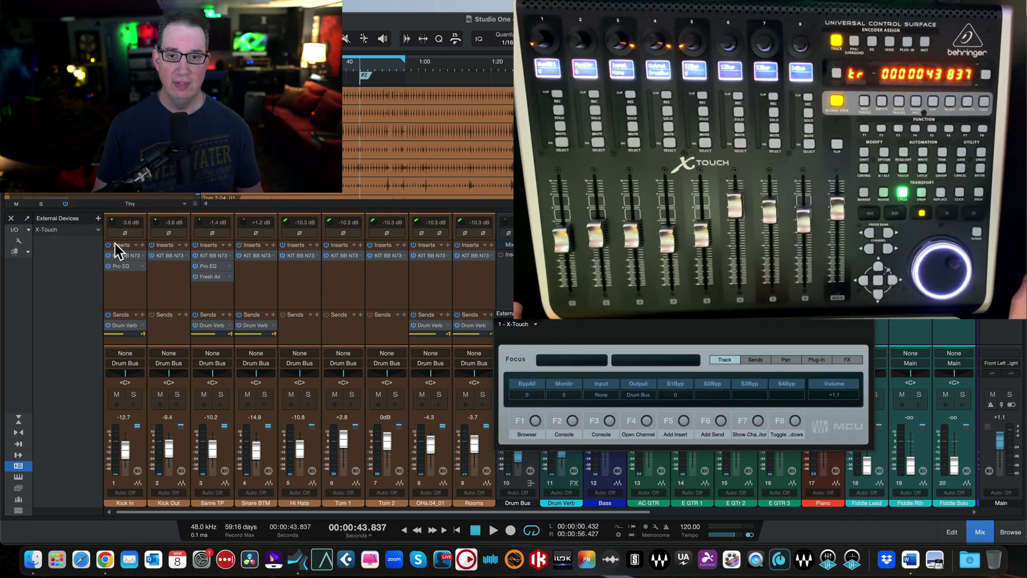
left_click_drag(579, 324, 352, 200)
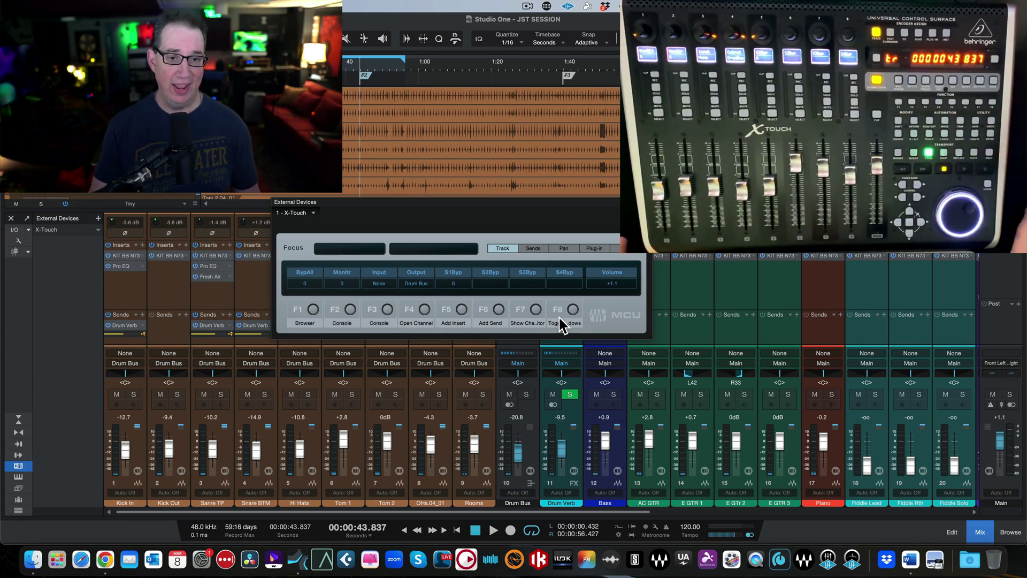
Assign the Show Inputs command to F1 and the Show Track command to F2 in the X-Touch map.
left_click(311, 310)
left_click(326, 314)
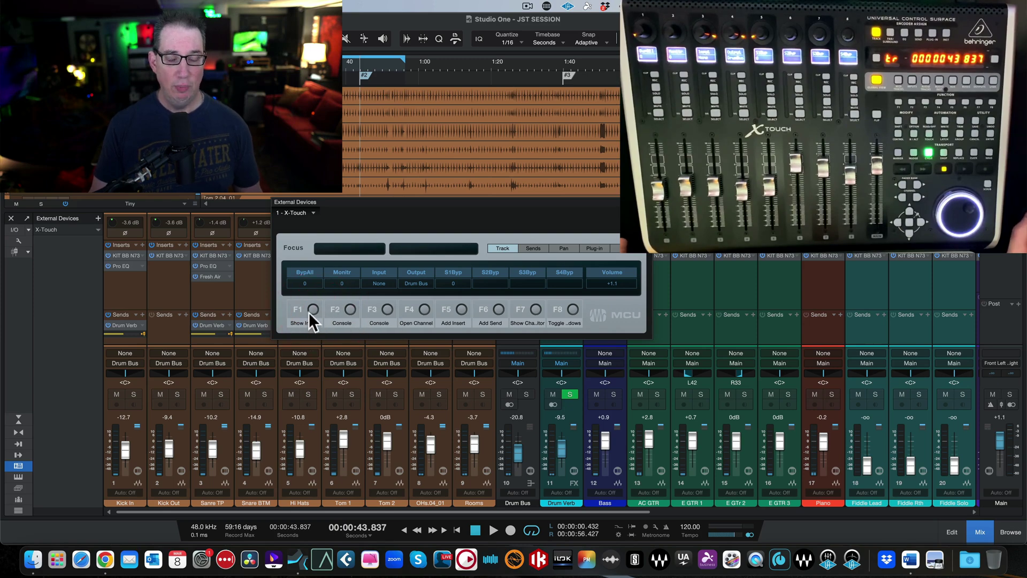
left_click(311, 309)
left_click(292, 313)
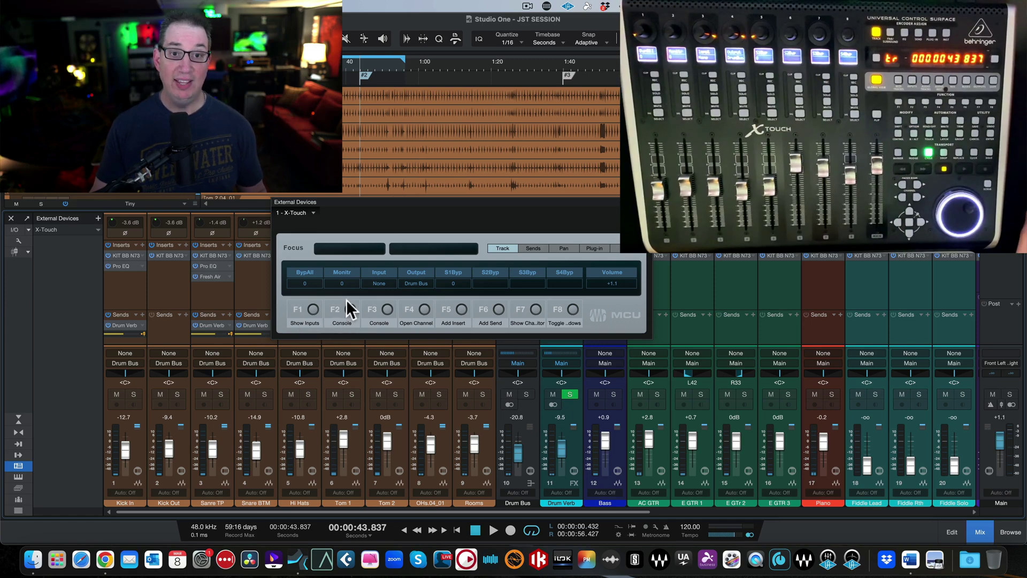
left_click(349, 303)
left_click(356, 309)
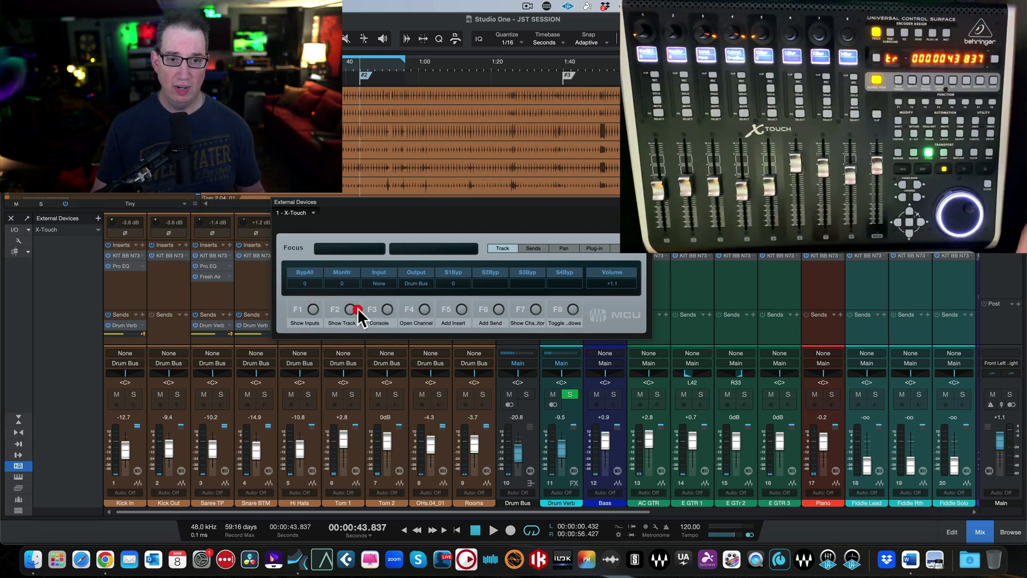
left_click(386, 309)
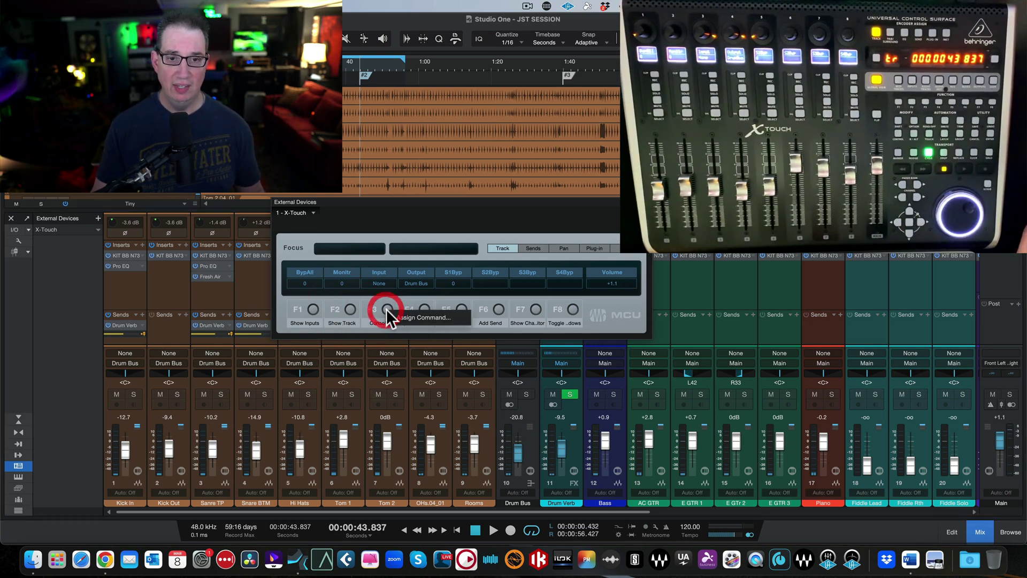
left_click(337, 303)
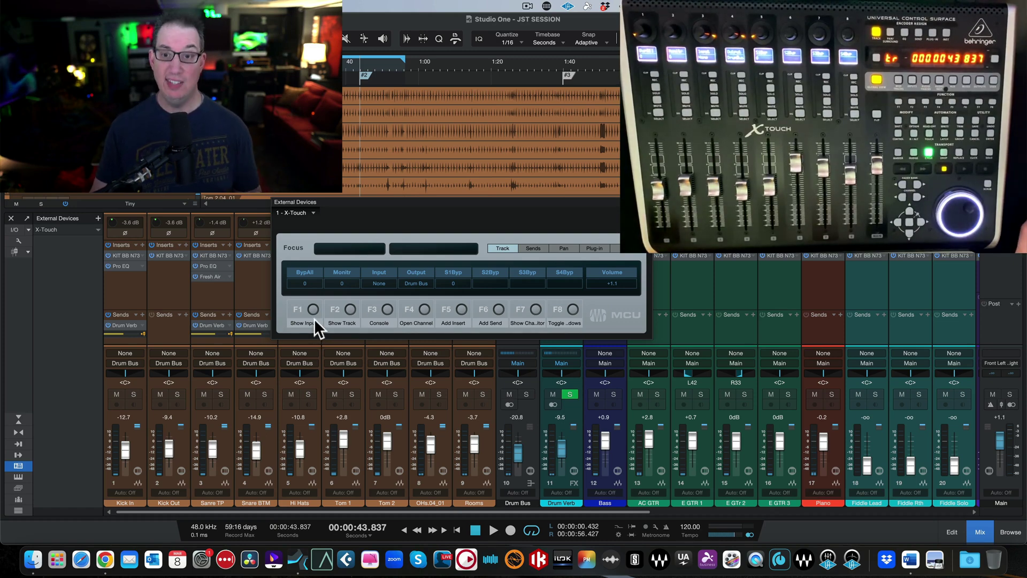
left_click(1010, 532)
left_click(1011, 531)
left_click(1010, 531)
left_click(1010, 531)
left_click(1010, 532)
left_click(1011, 531)
left_click(1010, 532)
left_click(1011, 532)
left_click(1011, 531)
left_click(1010, 532)
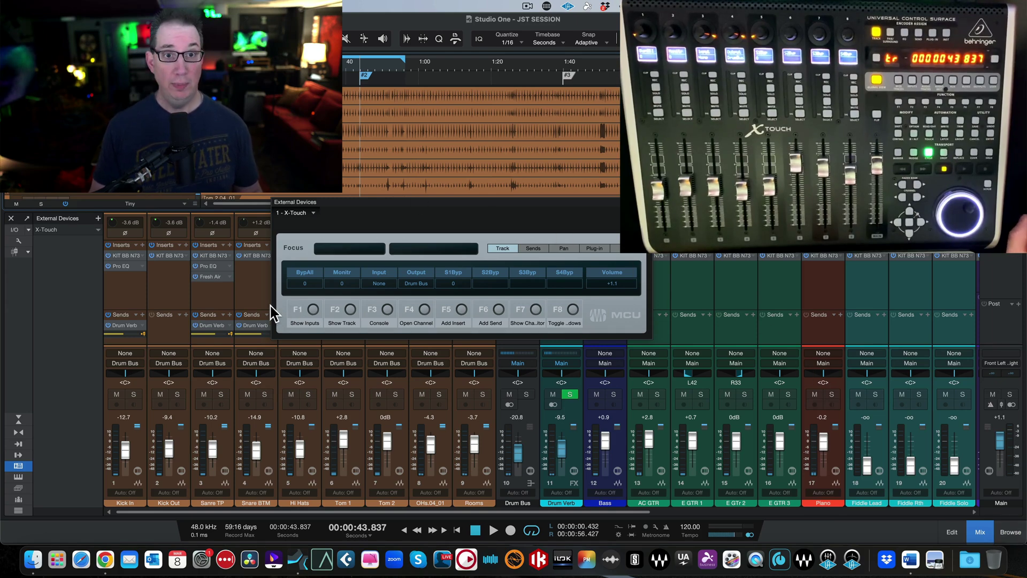
Assign the View command Browser to function button F1 in the X-Touch map.
right_click(312, 308)
left_click(317, 314)
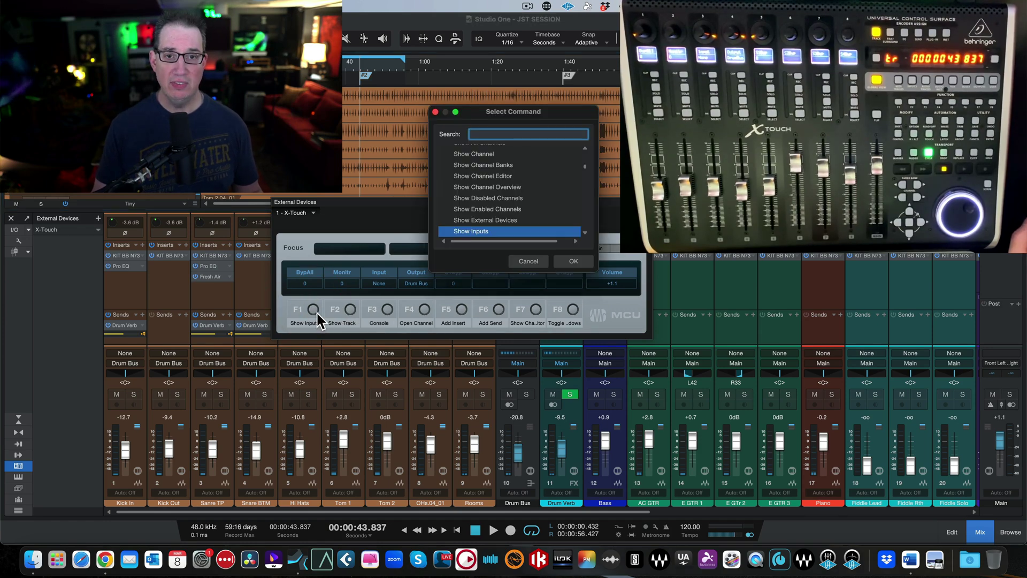
type("browser")
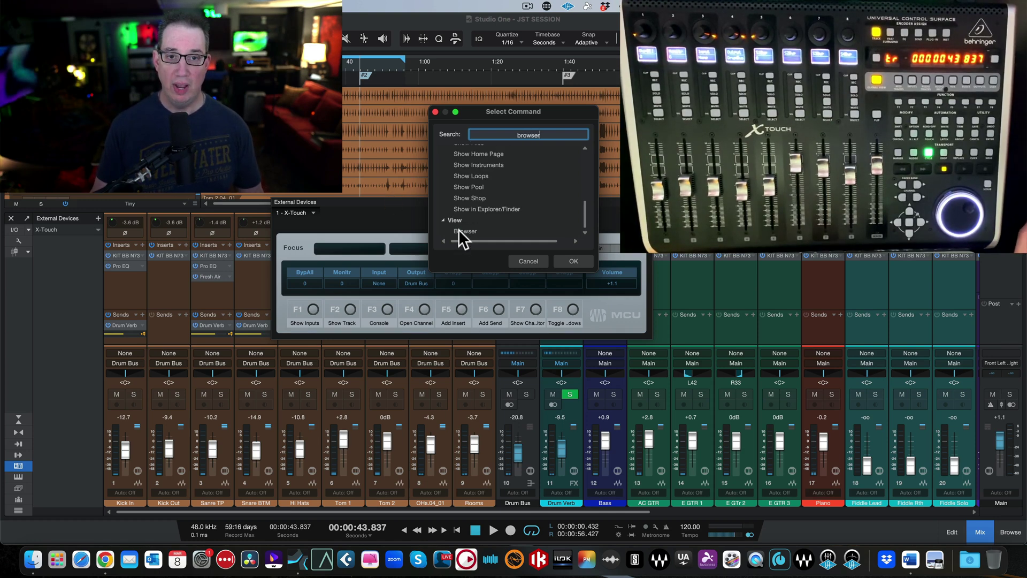
left_click(460, 231)
left_click(577, 261)
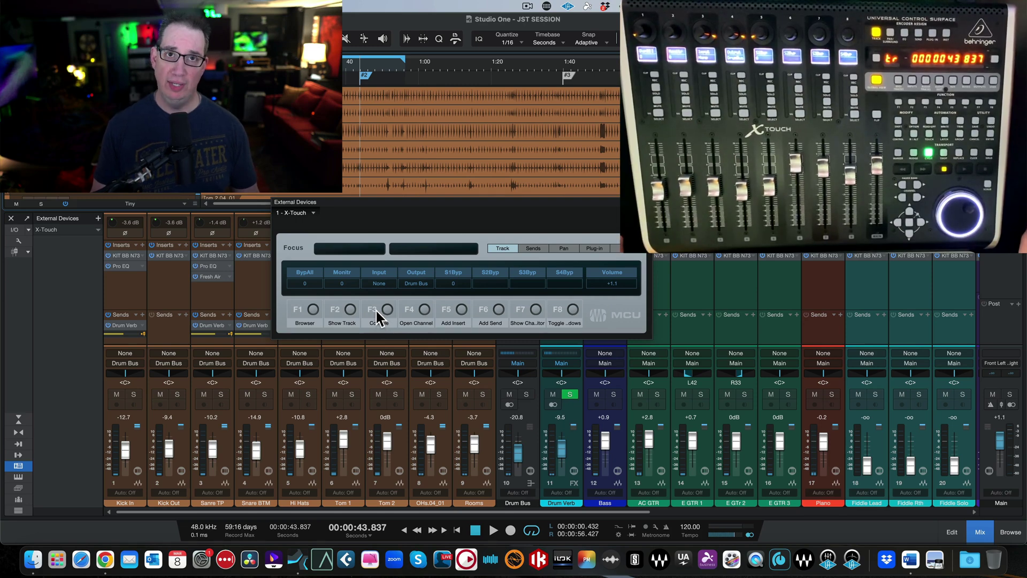
Assign the View command Console to function button F2 in the X-Touch map.
right_click(346, 306)
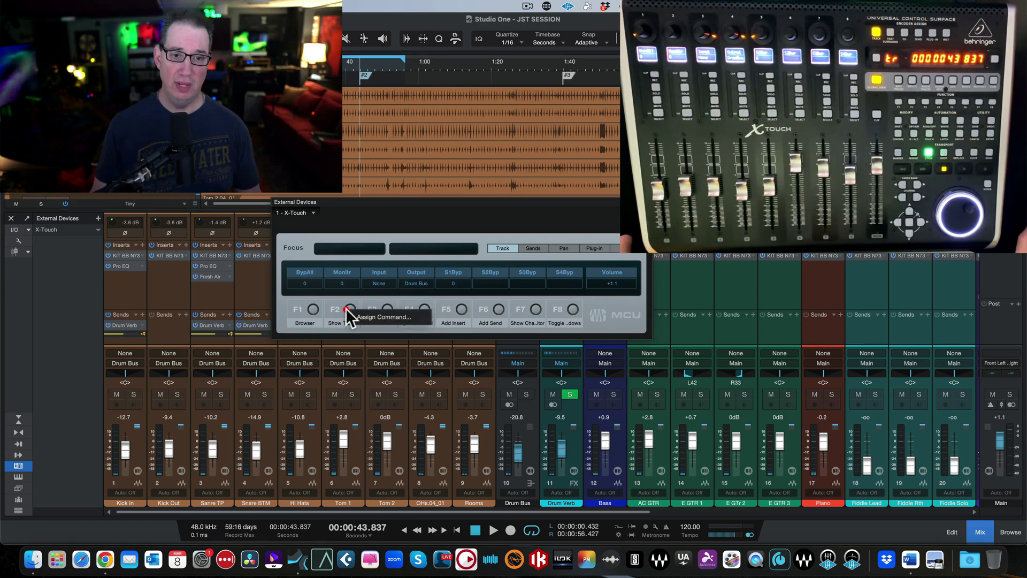
left_click(355, 316)
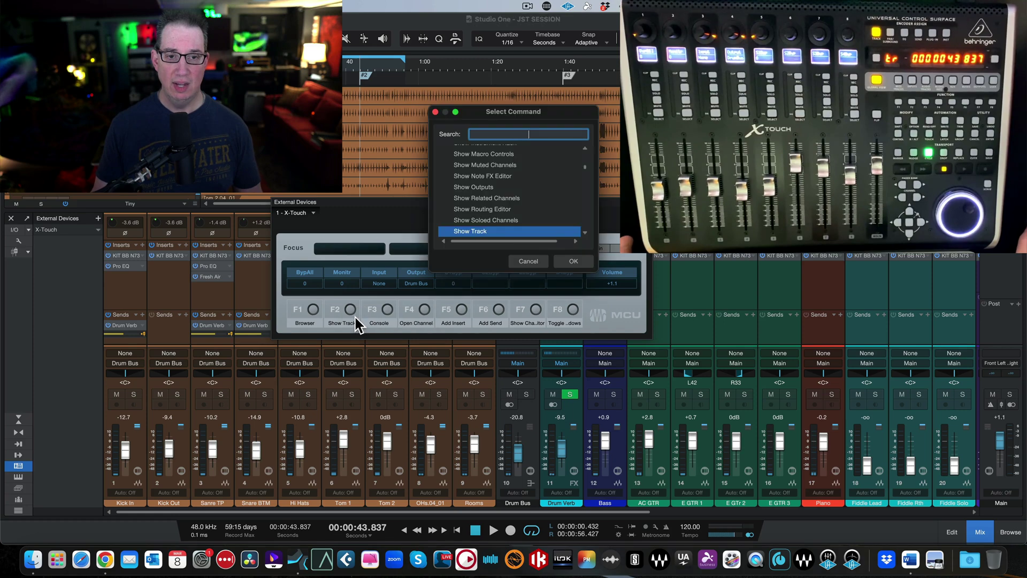
type("console")
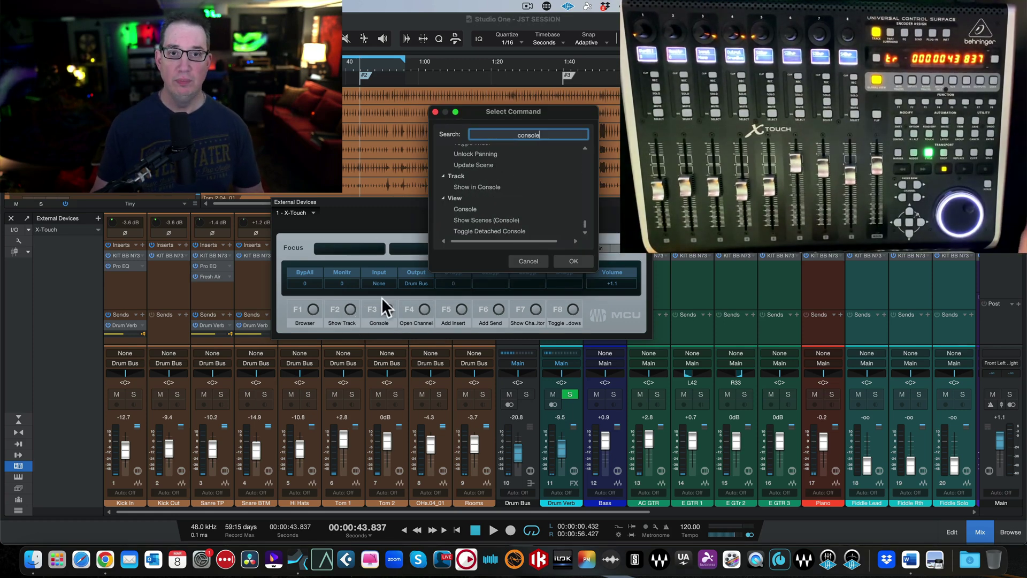
left_click(457, 209)
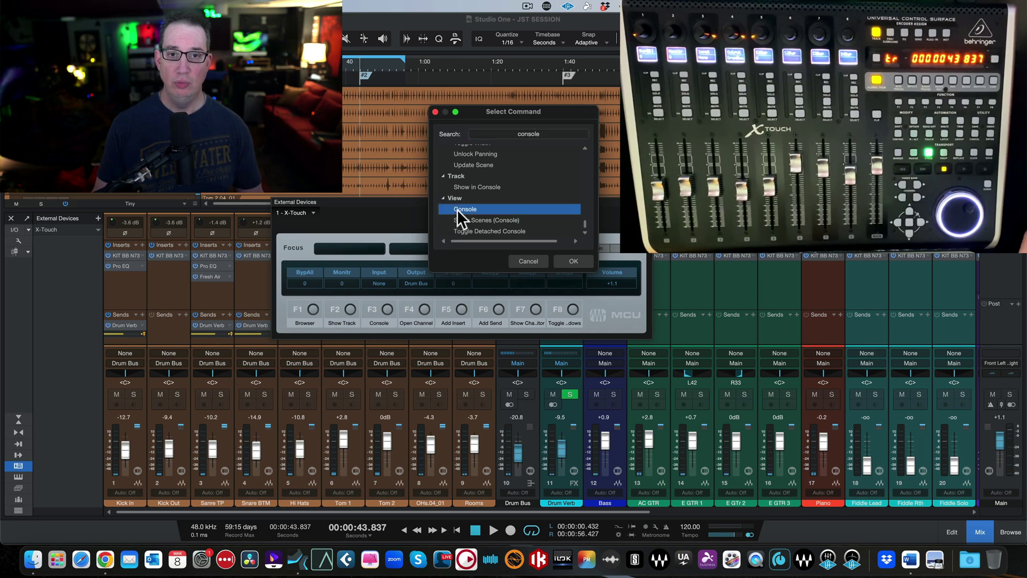
left_click(562, 261)
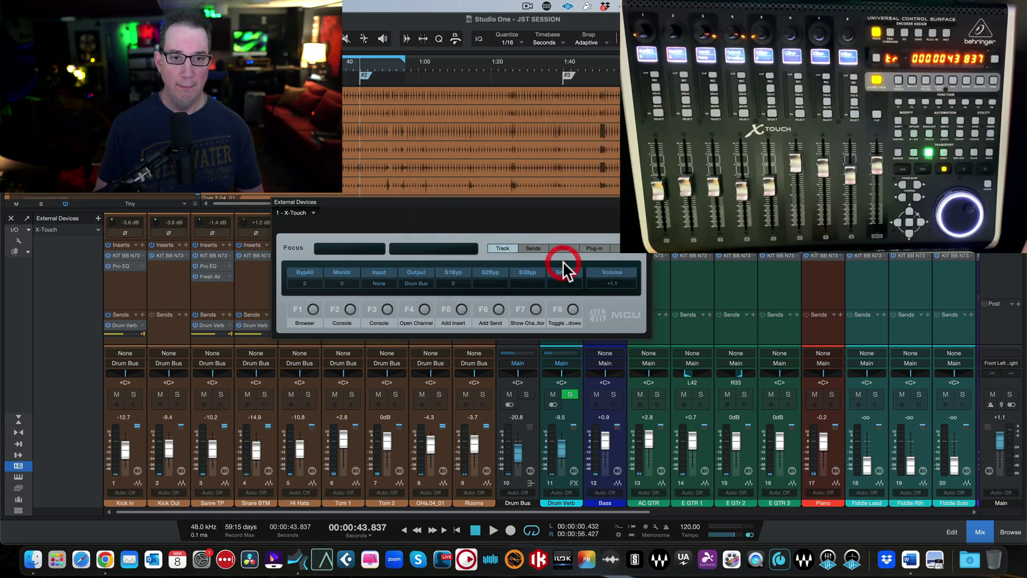
key("F3")
key("F3")
key("F3")
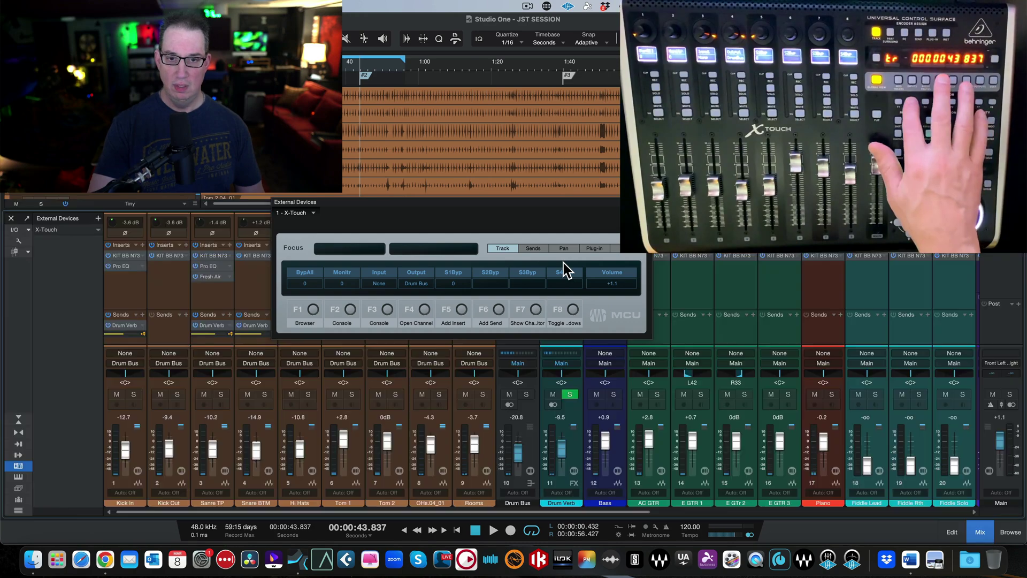
key("F3")
key("F3")
key("F3")
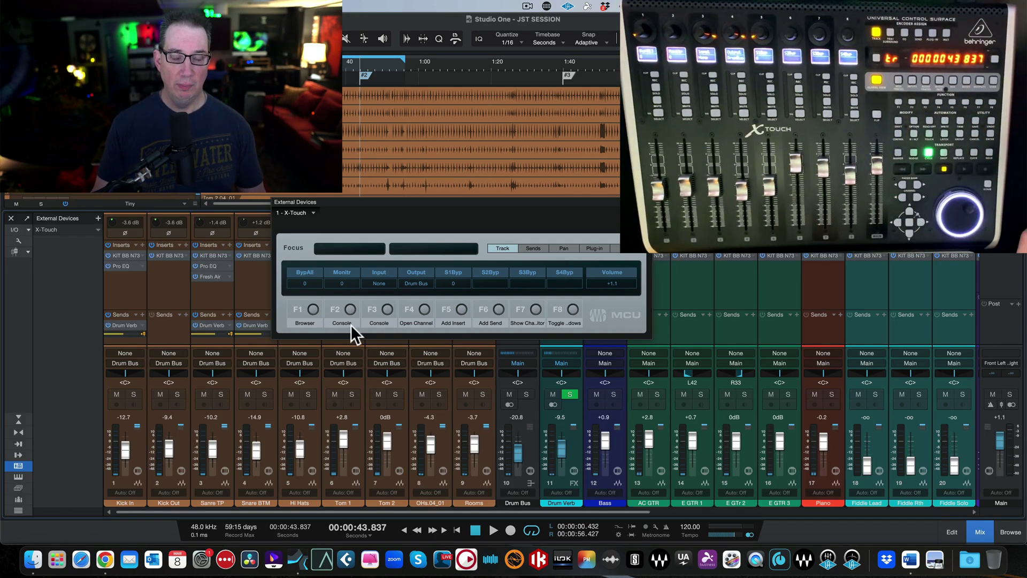
Assign the Add Tracks command to function button F3, and move the Add Tracks dialog aside when it is called up.
left_click(398, 317)
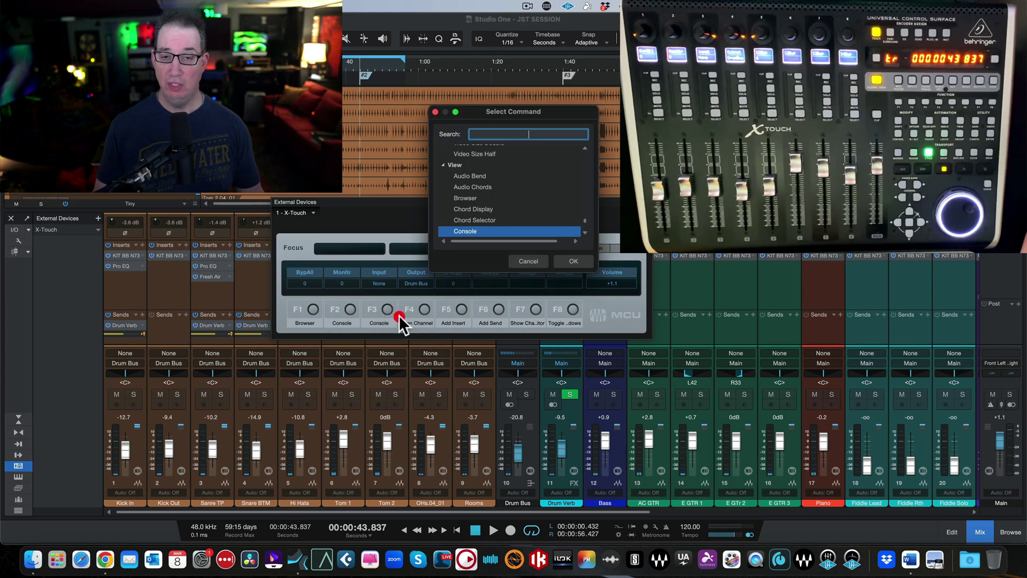
type("add tr")
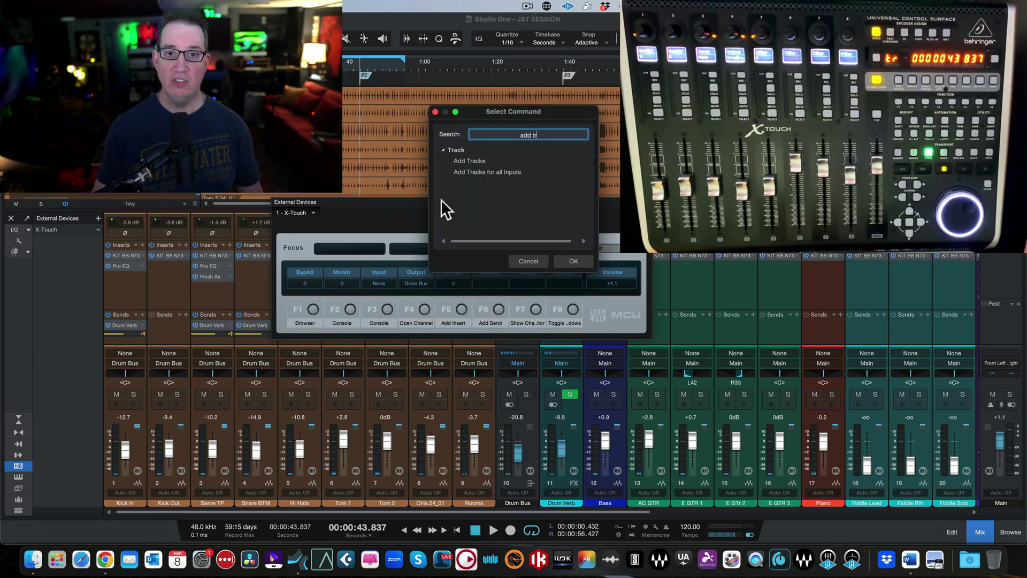
left_click(462, 161)
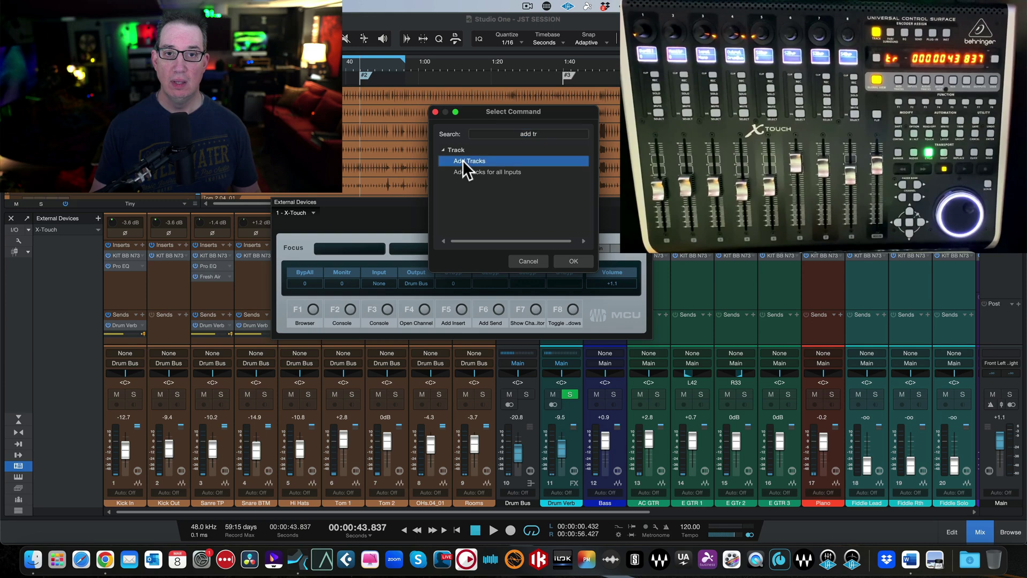
left_click(565, 260)
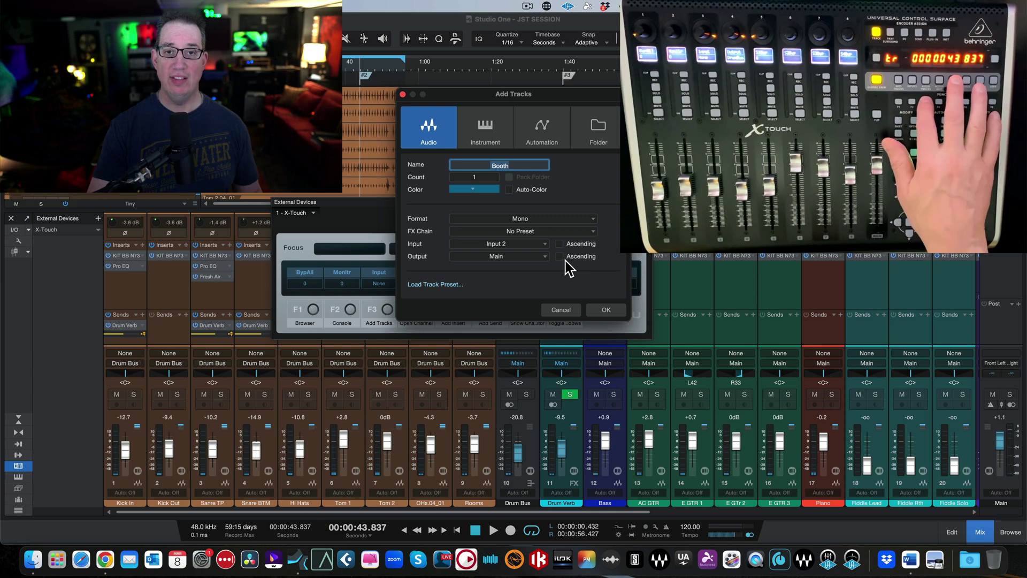
left_click_drag(539, 92, 256, 255)
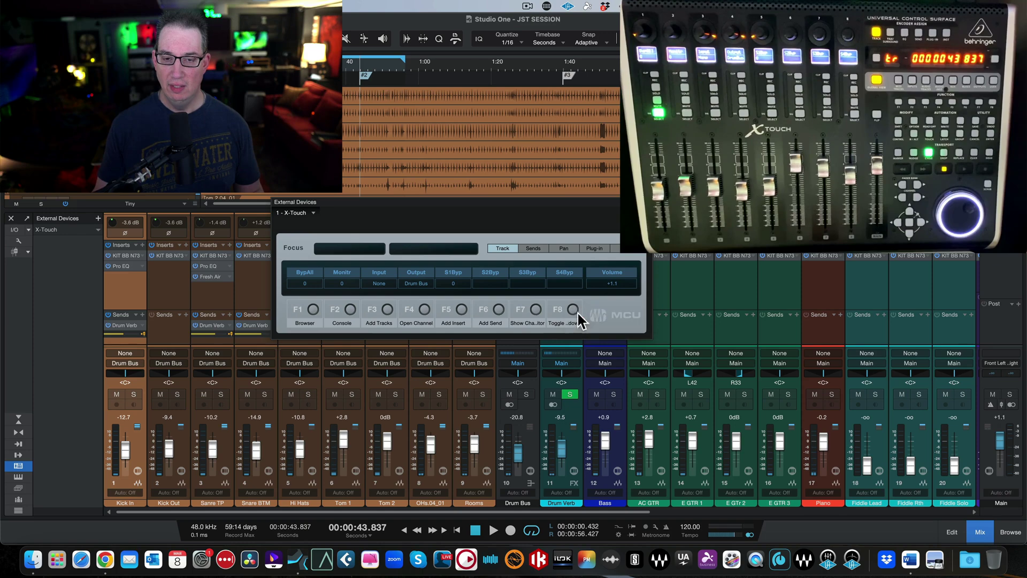
Assign the Show Channel Editor command to function button F8, and move the called-up plug-in window aside.
left_click(571, 310)
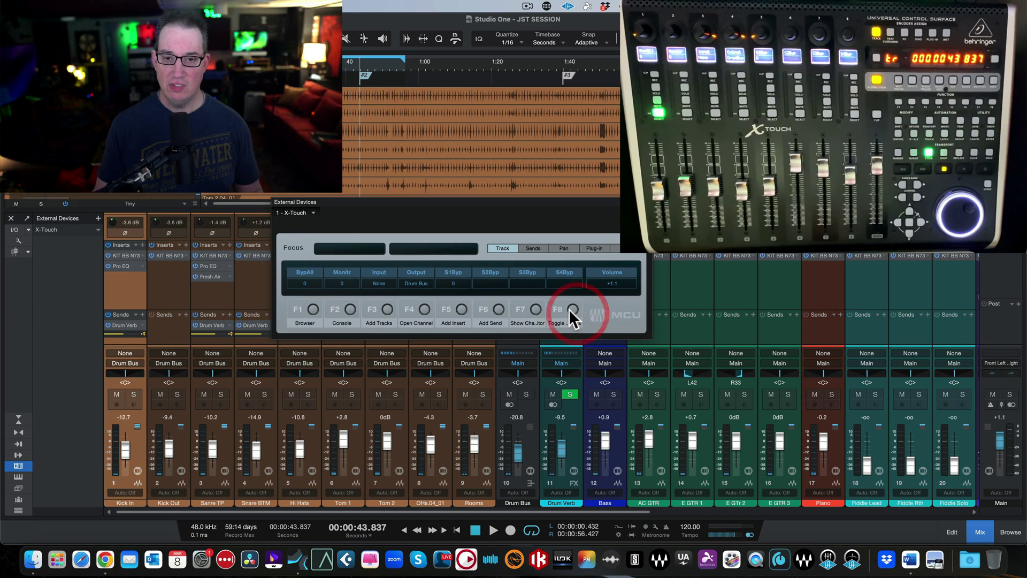
left_click(577, 316)
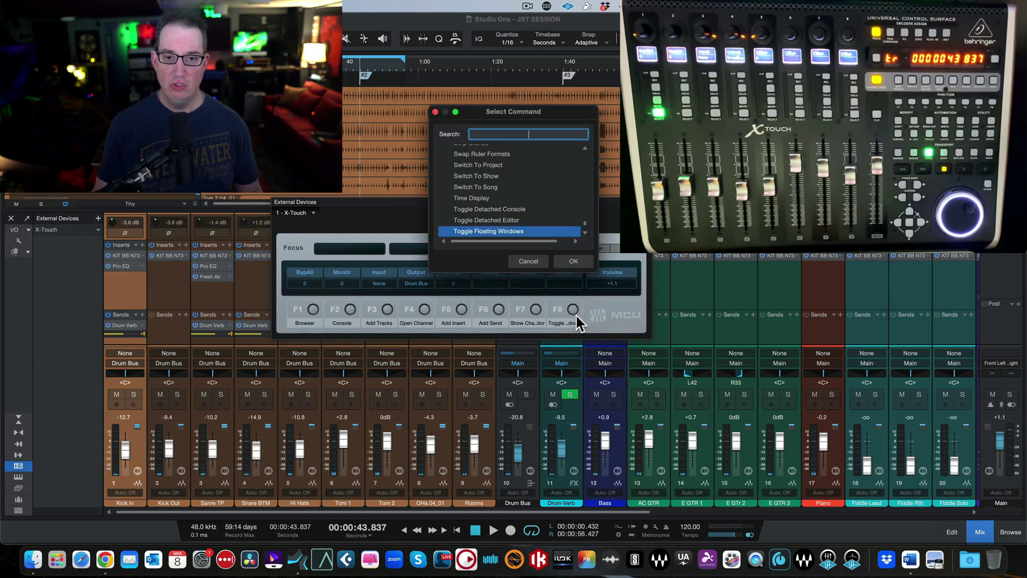
type("show ch")
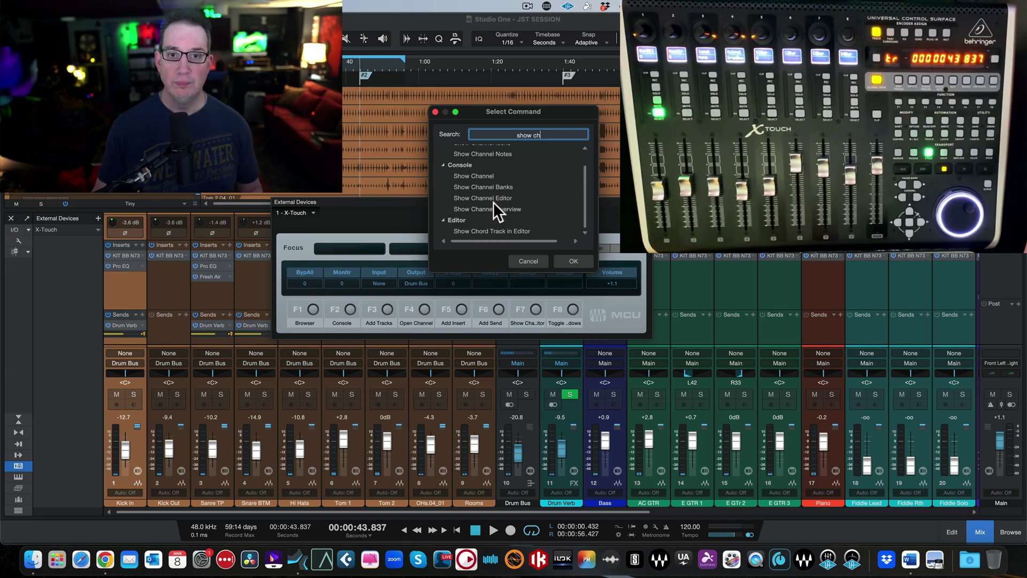
left_click(492, 197)
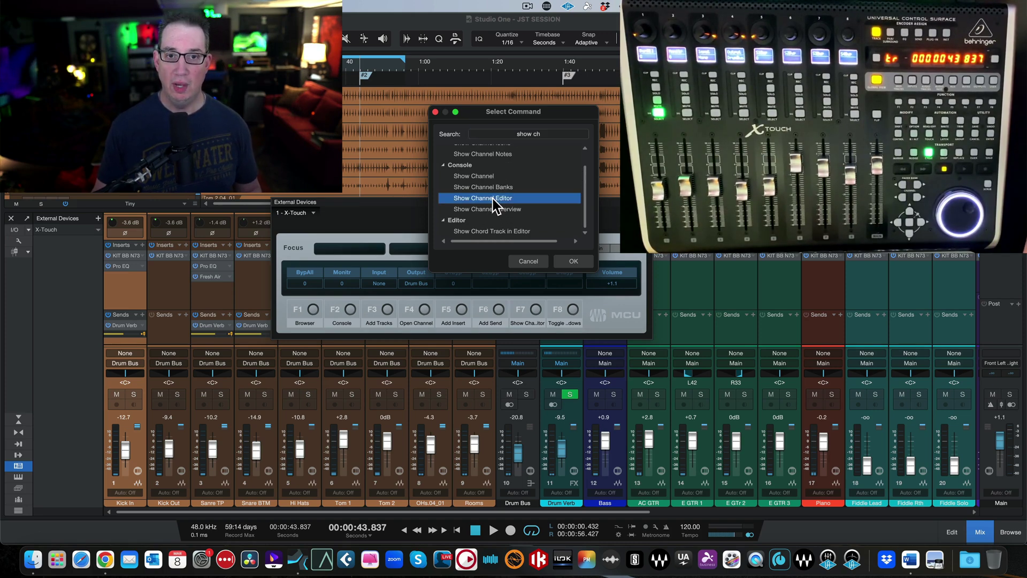
left_click(575, 261)
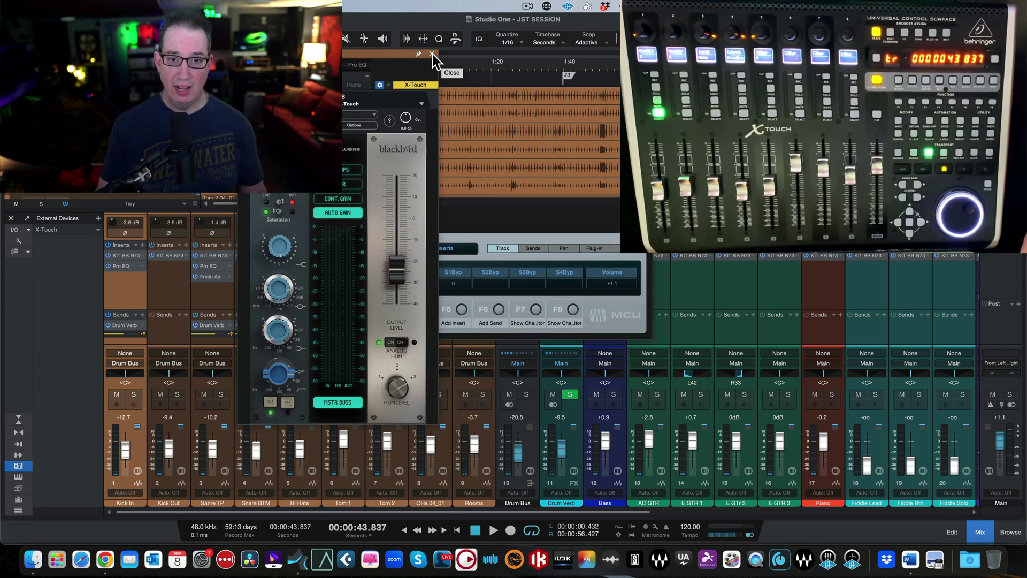
left_click_drag(376, 50, 207, 70)
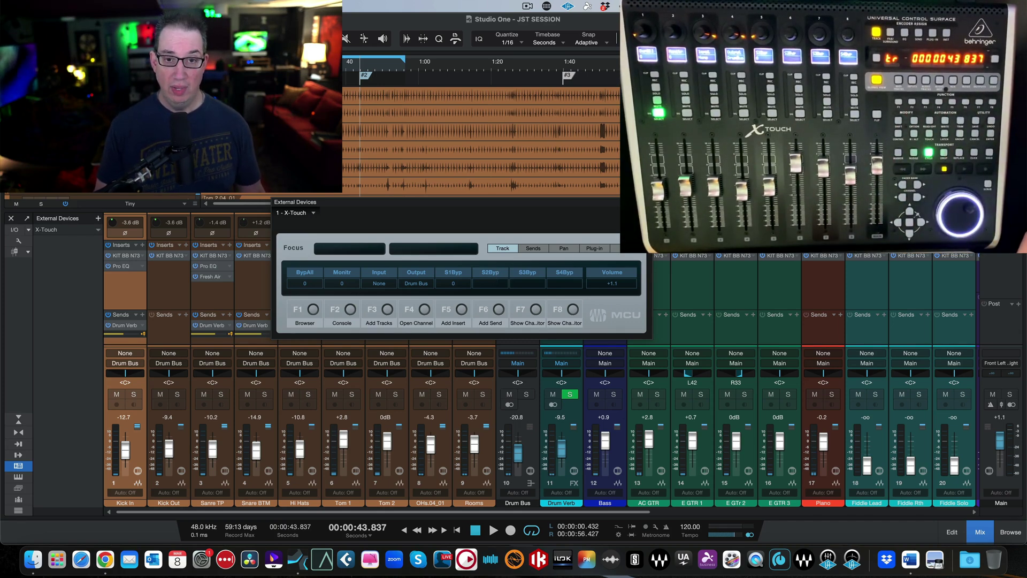
Close the X-Touch map and reopen it for editing from the mixer's External Devices list.
key("Escape")
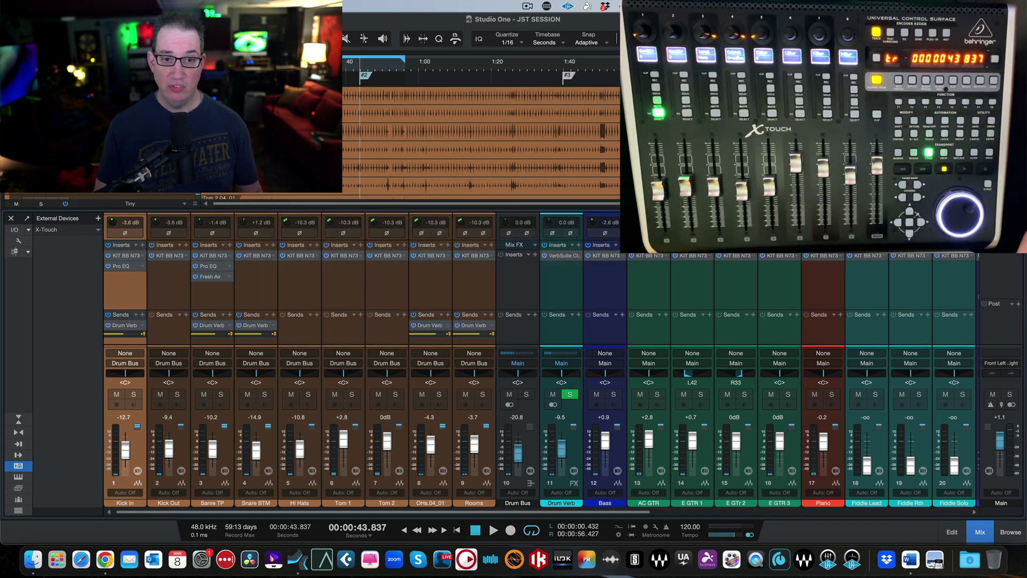
left_click(18, 468)
left_click(19, 469)
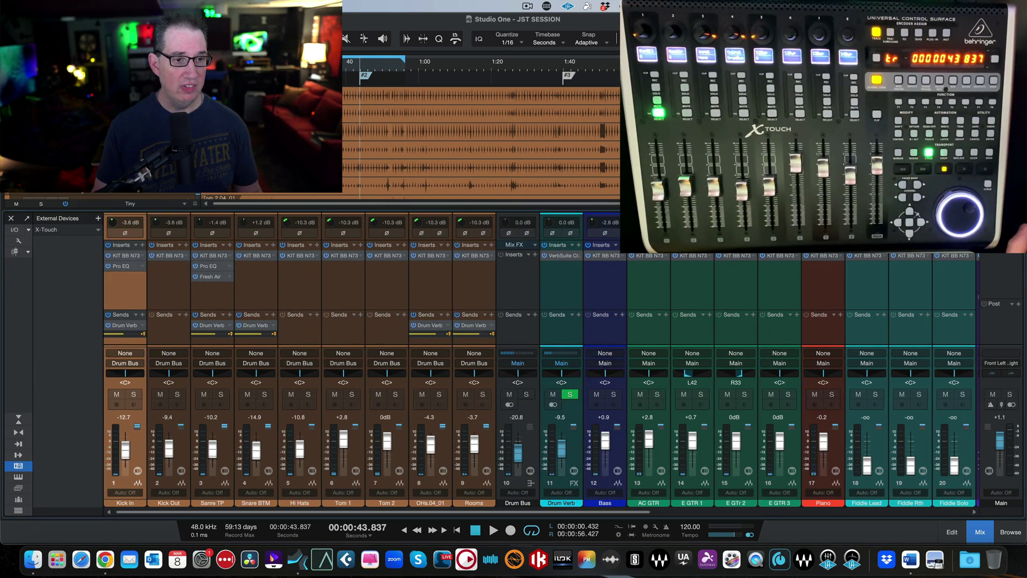
left_click(97, 229)
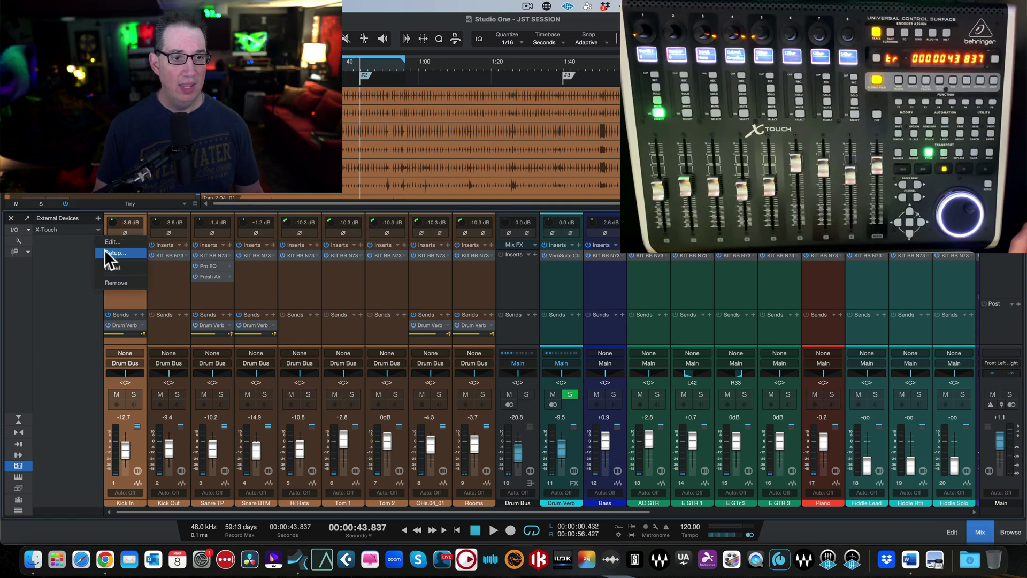
left_click(107, 242)
left_click_drag(438, 204, 438, 217)
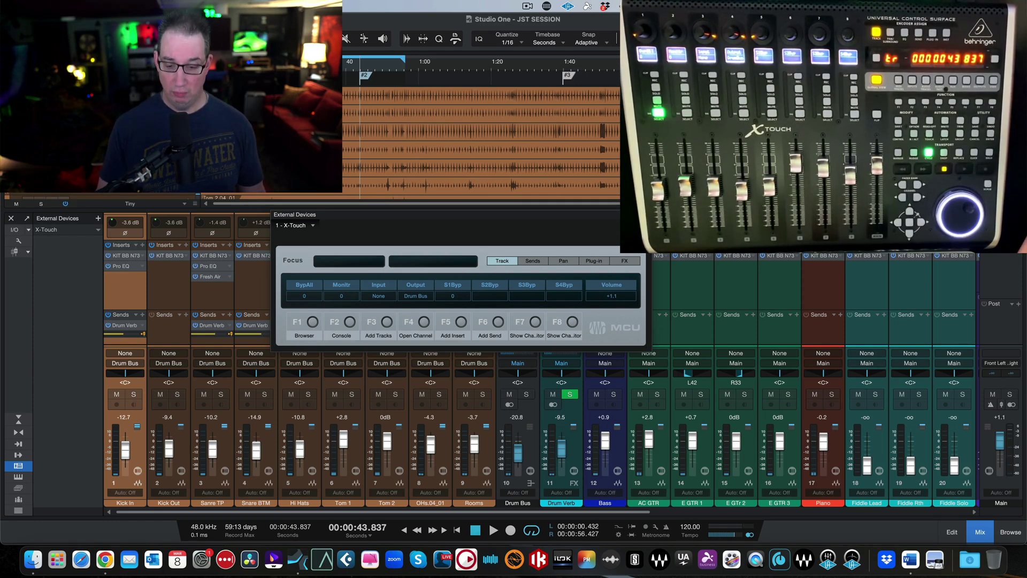
Close the map, hide the External Devices list, and reopen the X-Touch map from the parameter display's device choices.
left_click(641, 215)
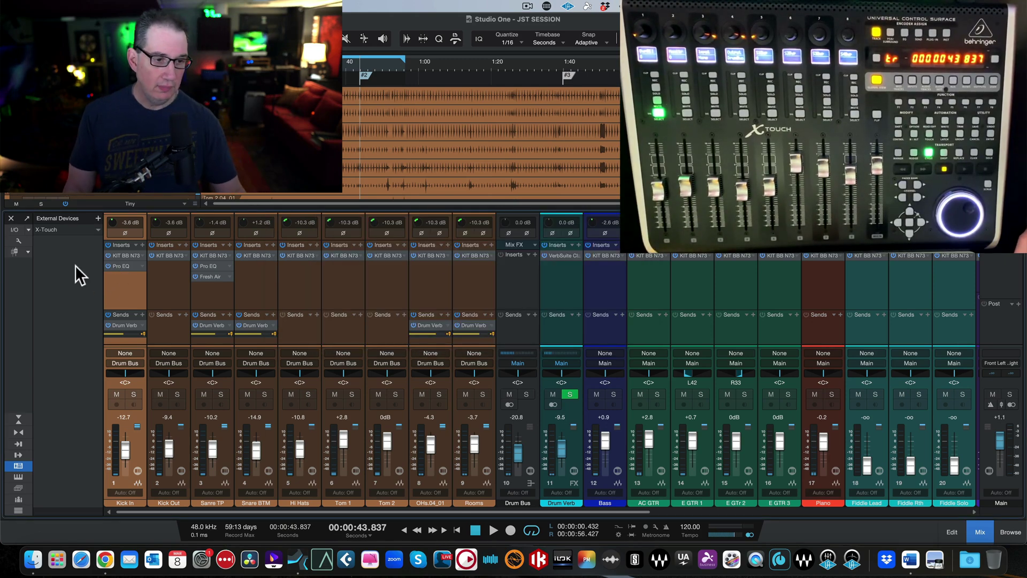
left_click(17, 466)
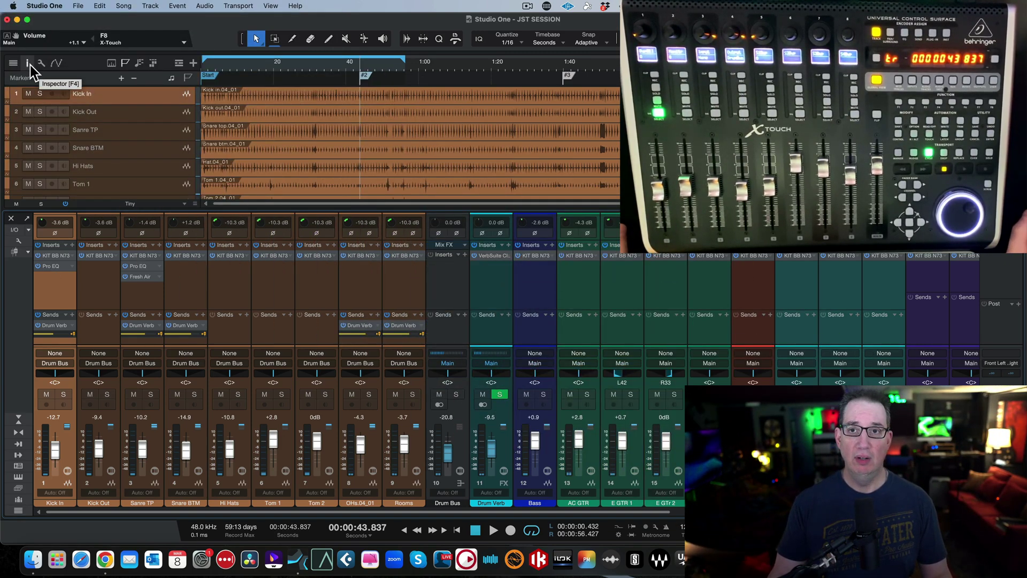
left_click(185, 42)
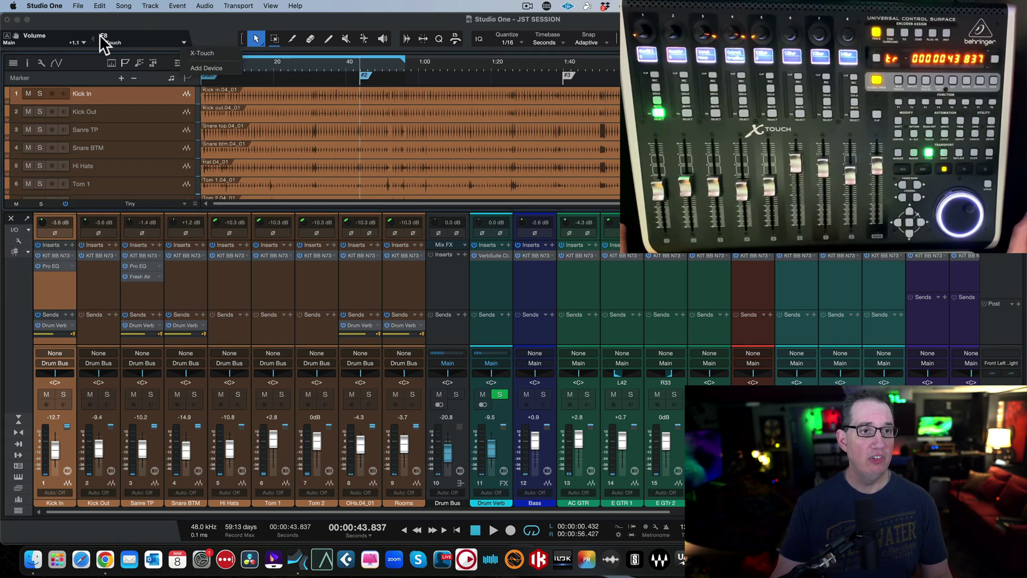
left_click(195, 54)
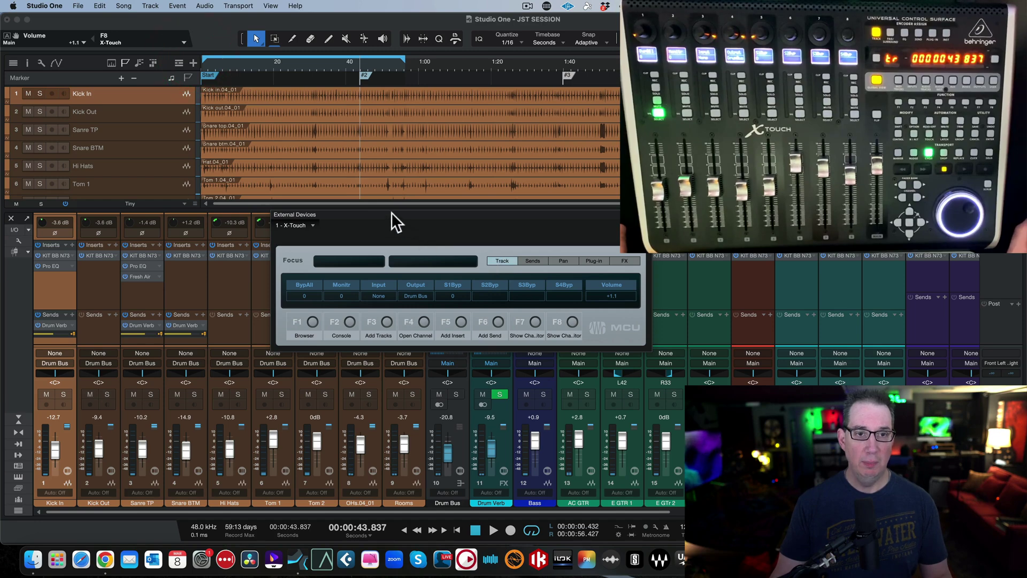
left_click_drag(391, 212, 390, 203)
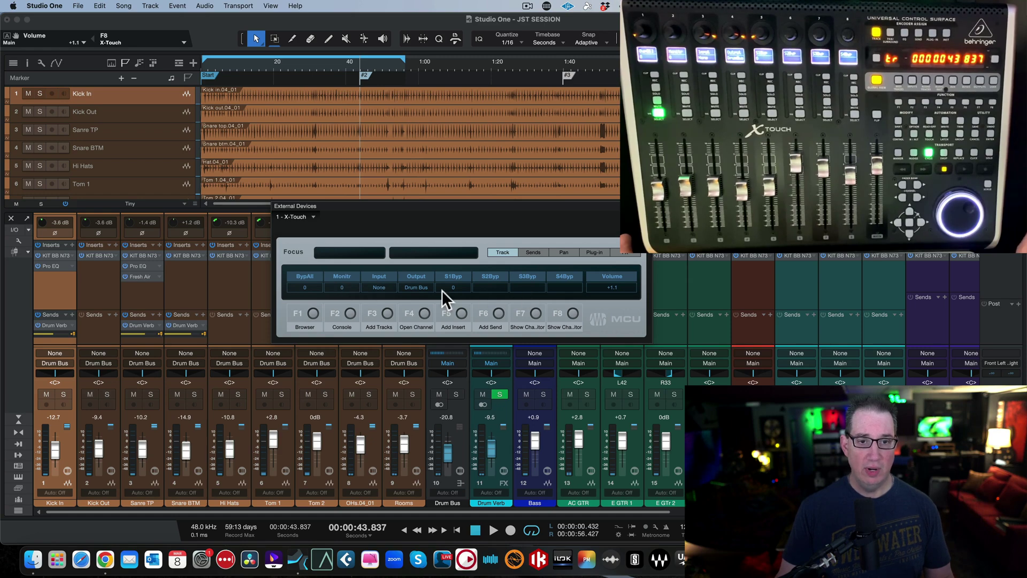
Switch the X-Touch map to Plug-in mode and open Kick In's KIT BB N73 plug-in beside it.
left_click(586, 251)
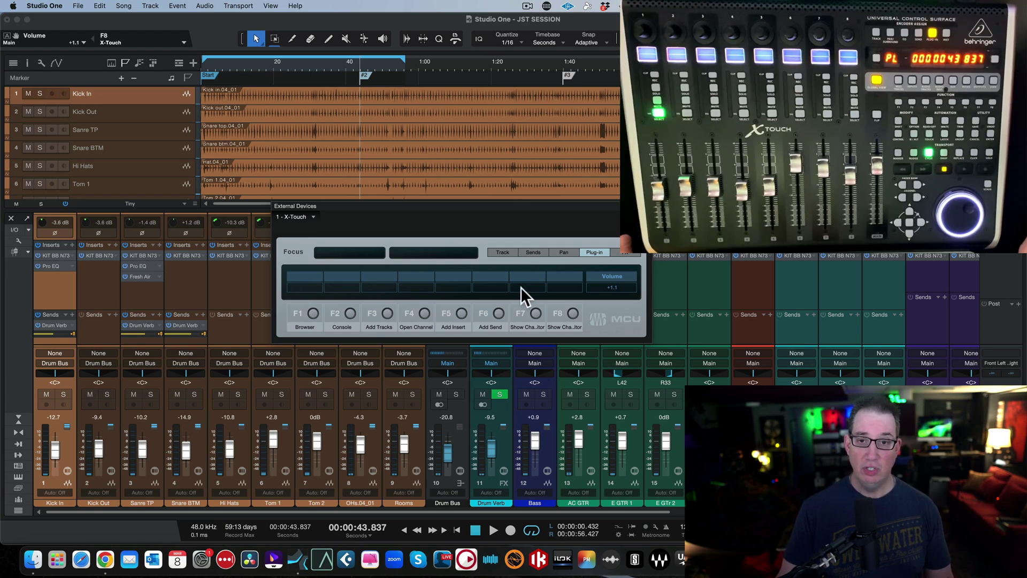
left_click_drag(469, 205, 486, 214)
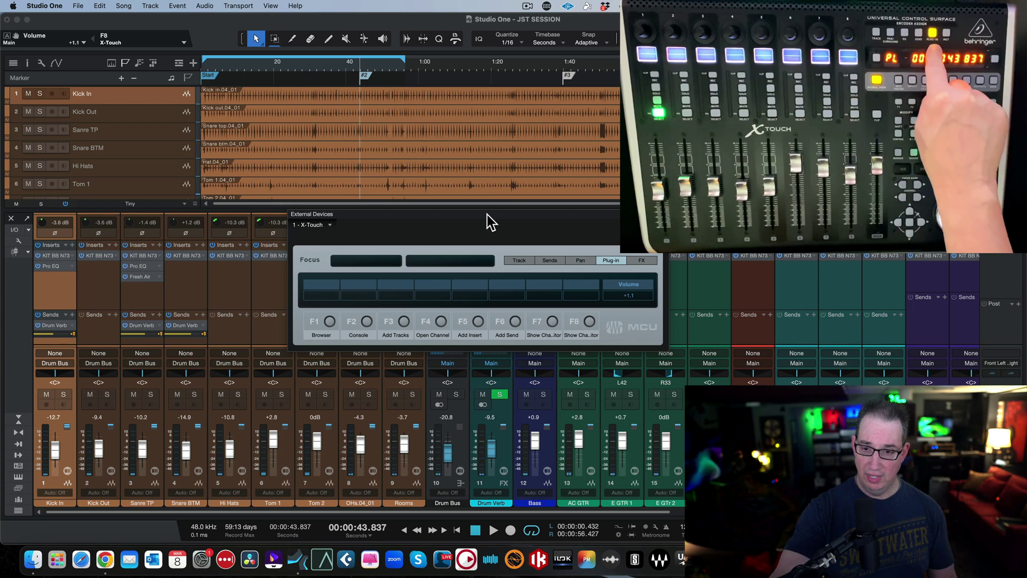
left_click(526, 261)
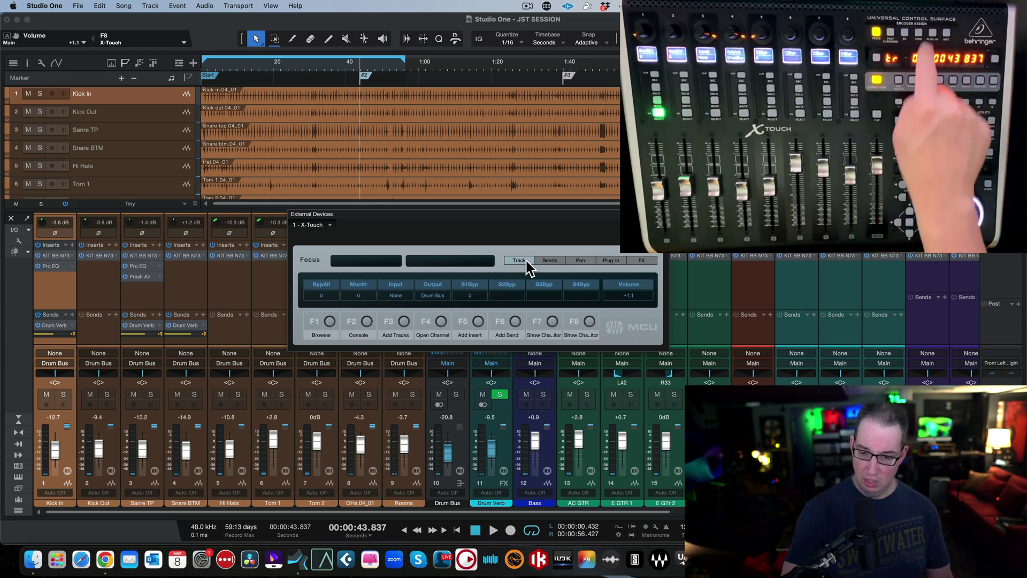
left_click(607, 262)
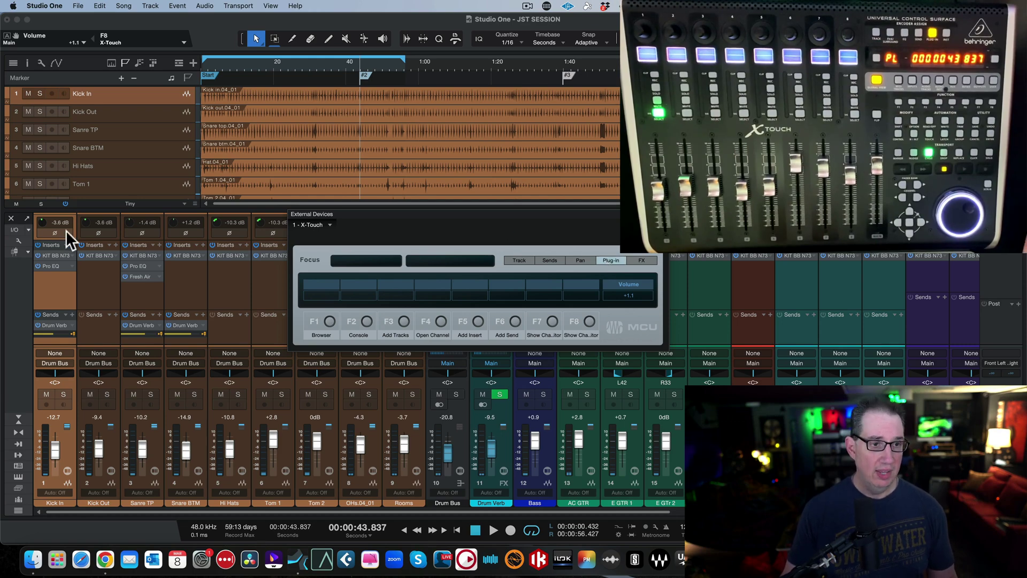
left_click(52, 256)
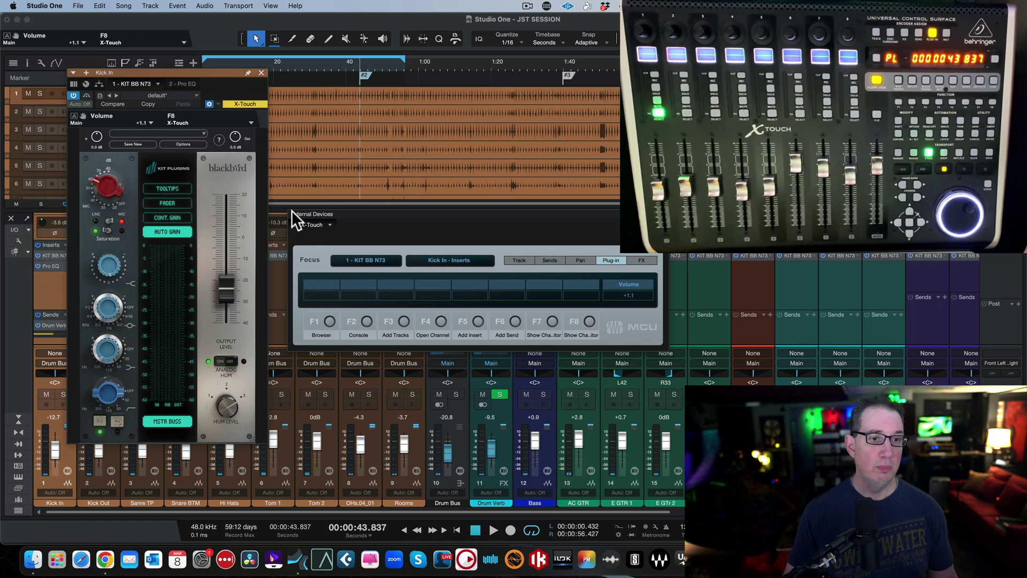
left_click_drag(426, 211, 491, 302)
left_click_drag(174, 75, 213, 115)
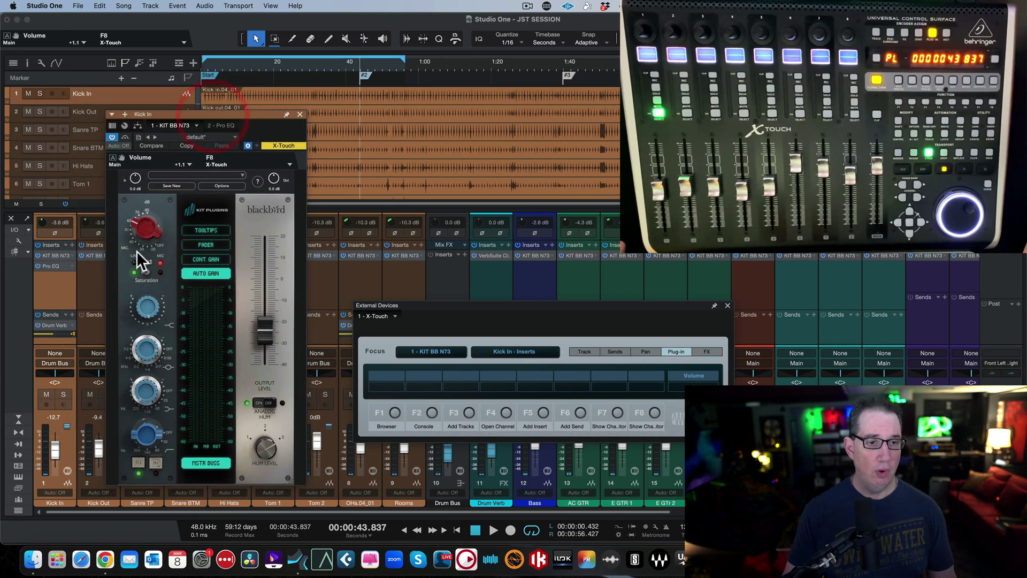
Link the KIT BB N73's Pre-Amp Sensitivity to V-Pot 1 and its Hum Level to V-Pot 2.
mouse_move(146, 231)
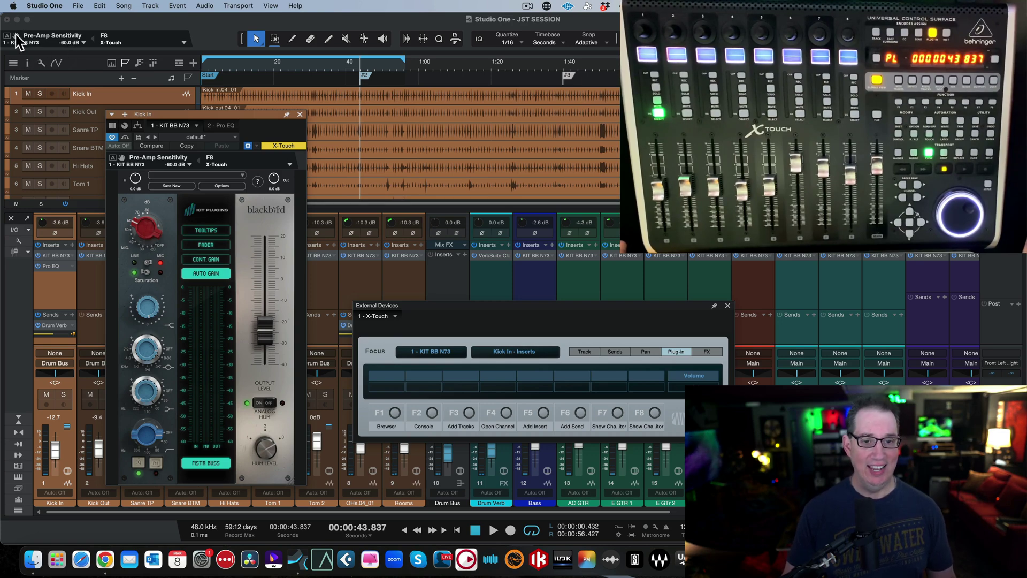
left_click_drag(16, 35, 375, 371)
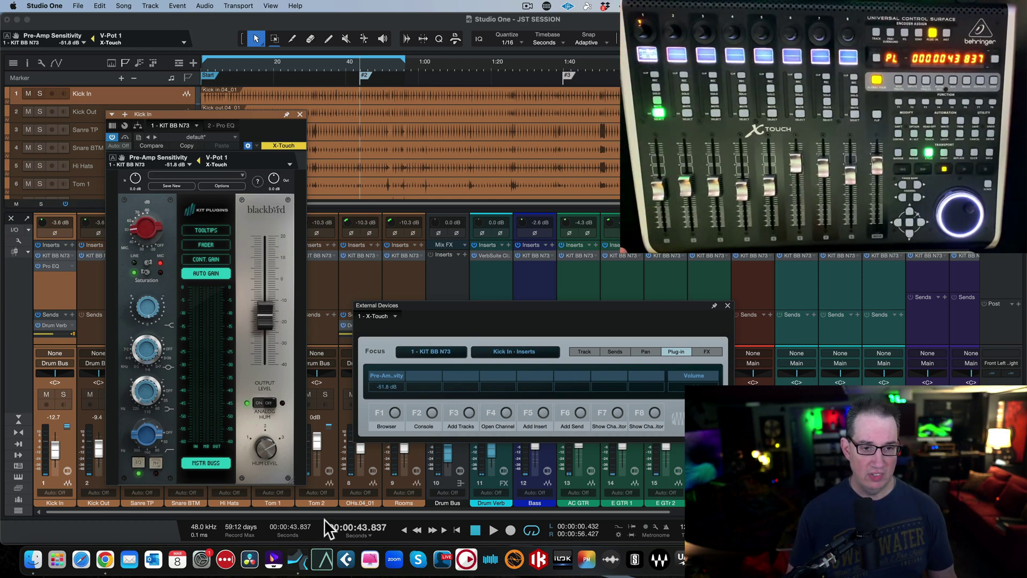
left_click(263, 455)
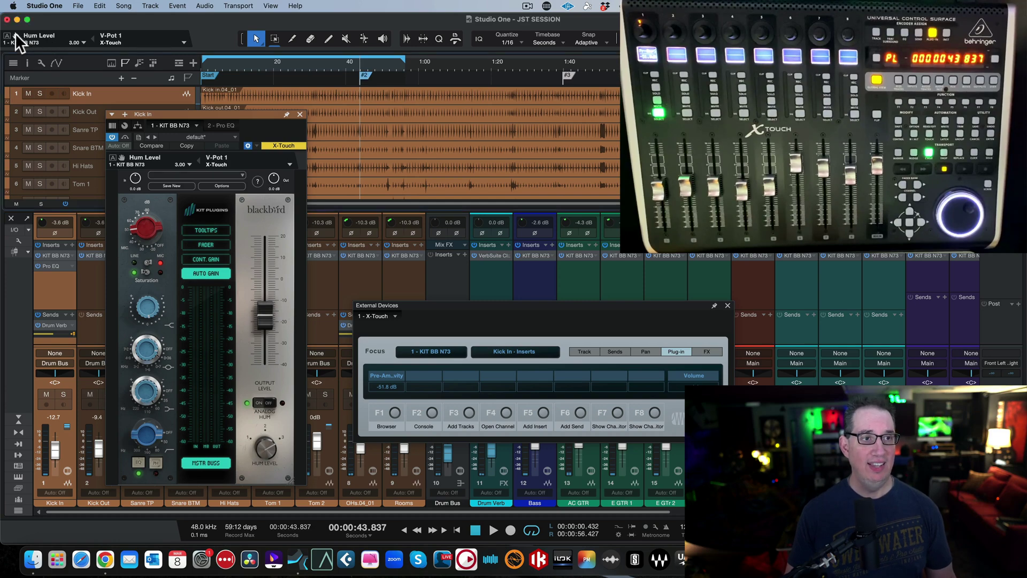
left_click_drag(19, 42, 429, 379)
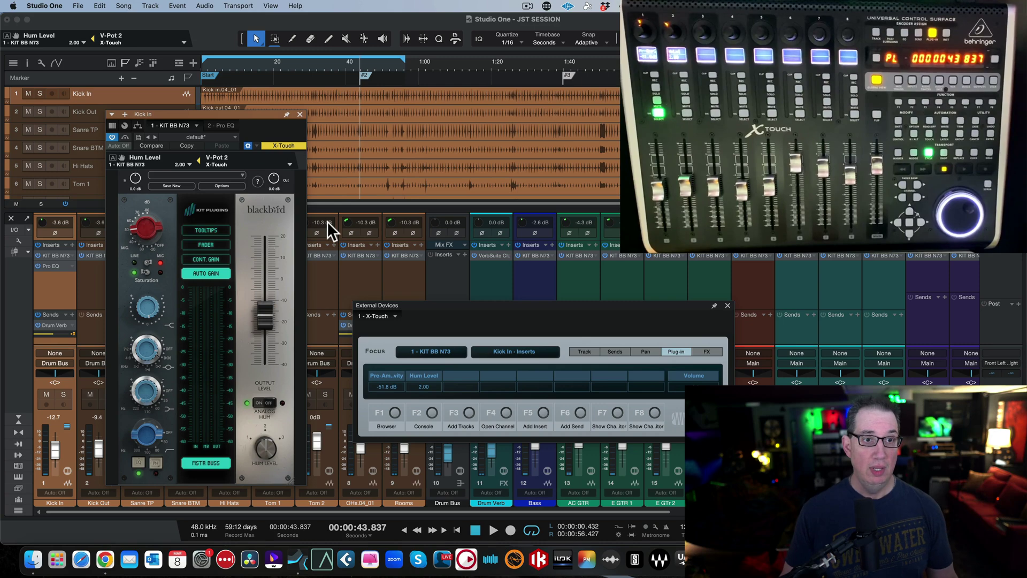
Open Kick In's Pro EQ in place of the KIT BB N73, beside the map, and set its LF band to 117 Hz and -1.44 dB.
left_click(300, 115)
left_click(46, 265)
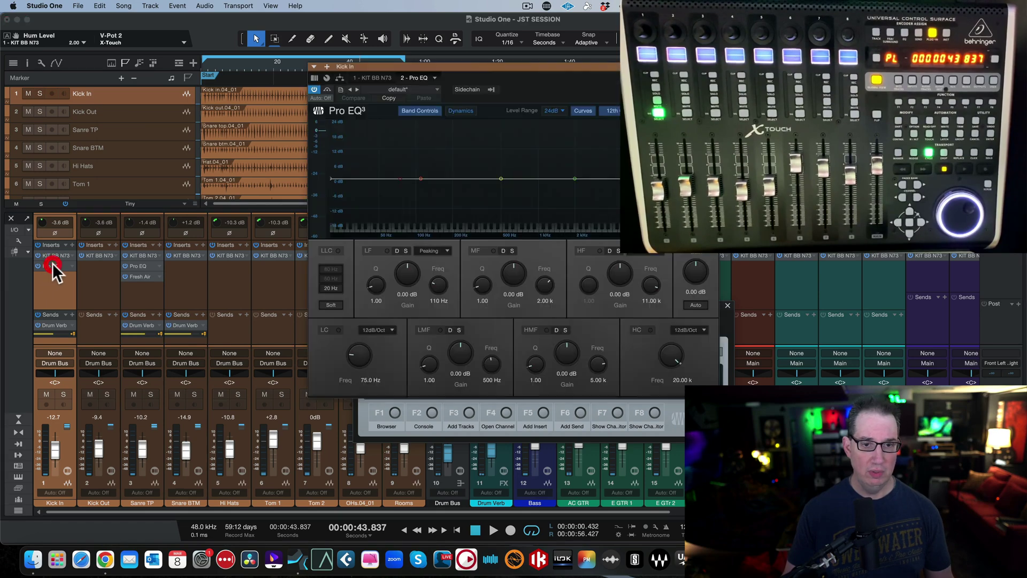
left_click_drag(412, 67, 125, 160)
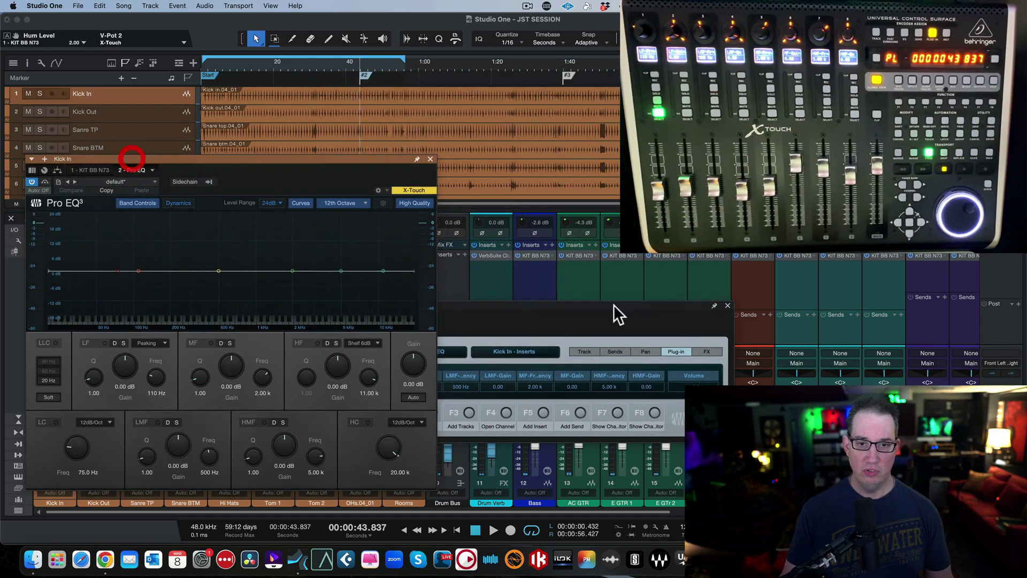
left_click(551, 306)
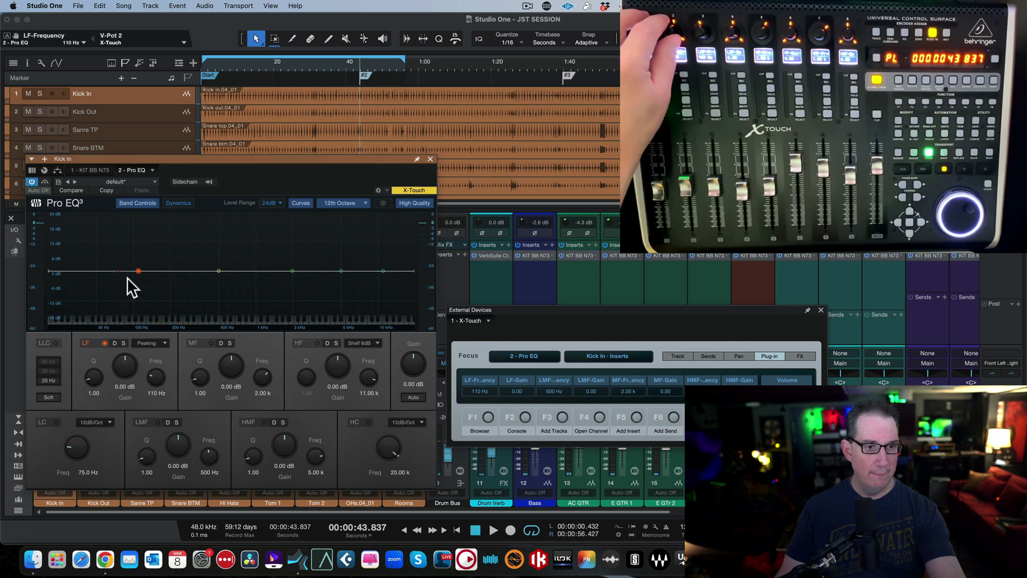
left_click_drag(138, 257, 140, 261)
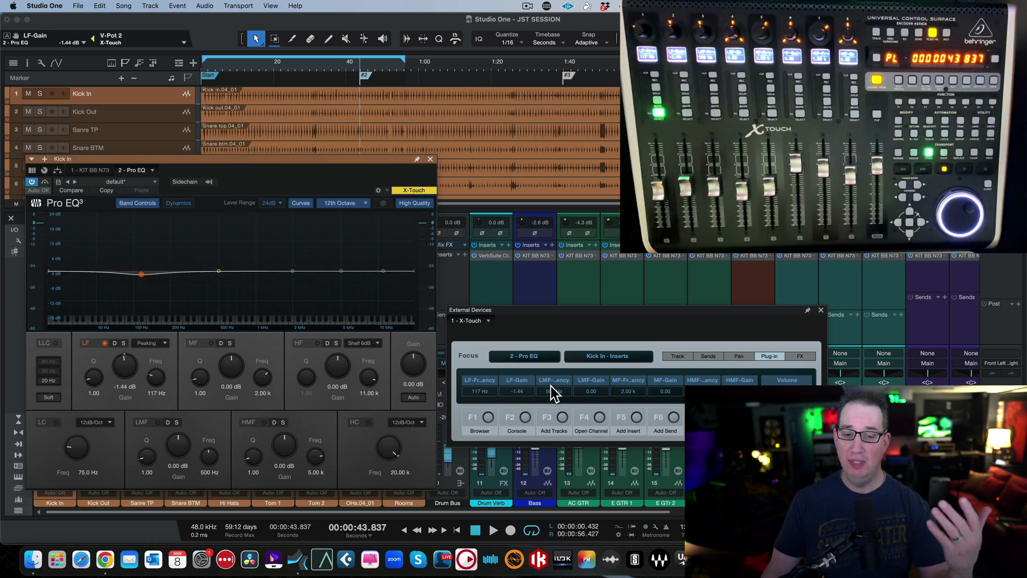
Clear the Pro EQ's preset V-Pot assignments and link LF-Frequency to V-Pot 1.
mouse_move(473, 380)
left_mouse_down()
mouse_move(551, 382)
mouse_move(561, 395)
mouse_move(585, 378)
mouse_move(670, 381)
mouse_move(667, 369)
mouse_move(671, 384)
mouse_move(670, 374)
mouse_move(696, 377)
mouse_move(717, 361)
mouse_move(706, 375)
mouse_move(732, 367)
mouse_move(746, 379)
left_mouse_up()
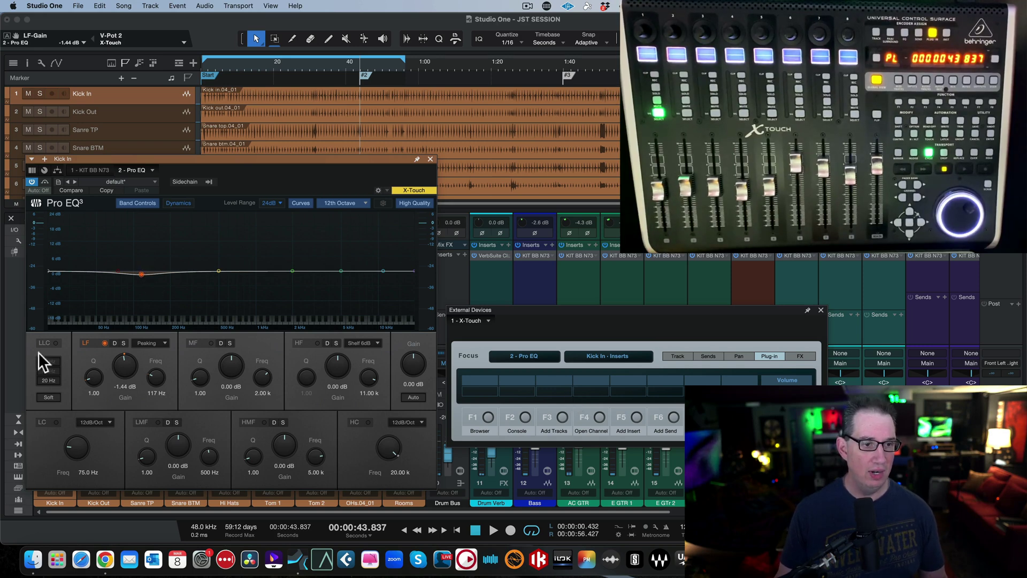
left_click(105, 342)
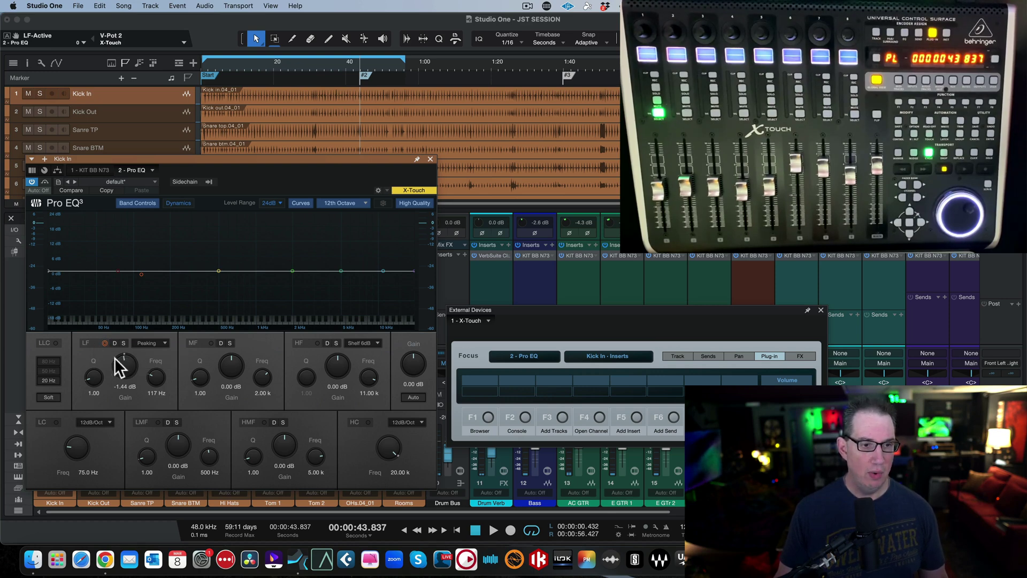
left_click(157, 379)
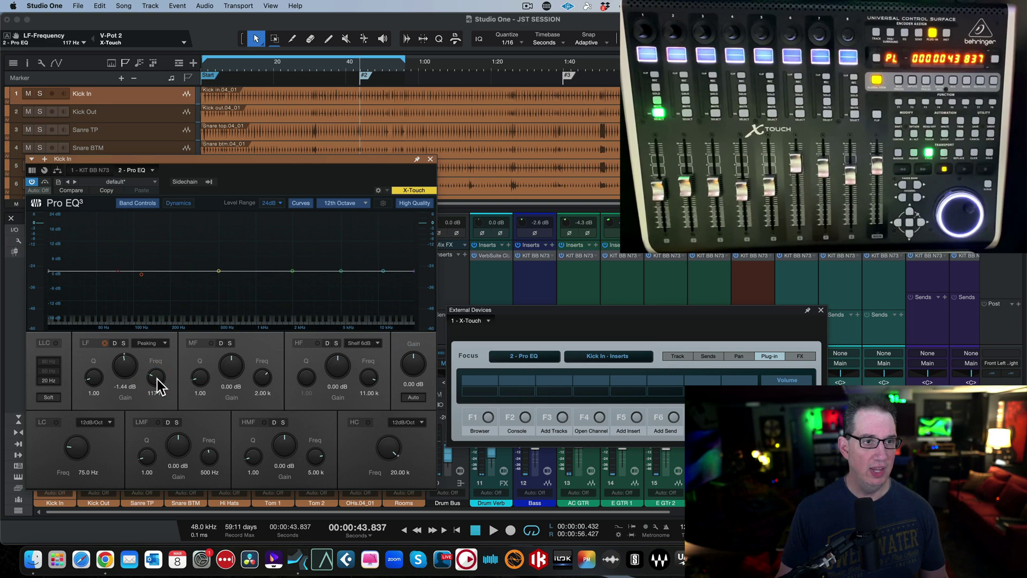
left_click_drag(16, 37, 471, 379)
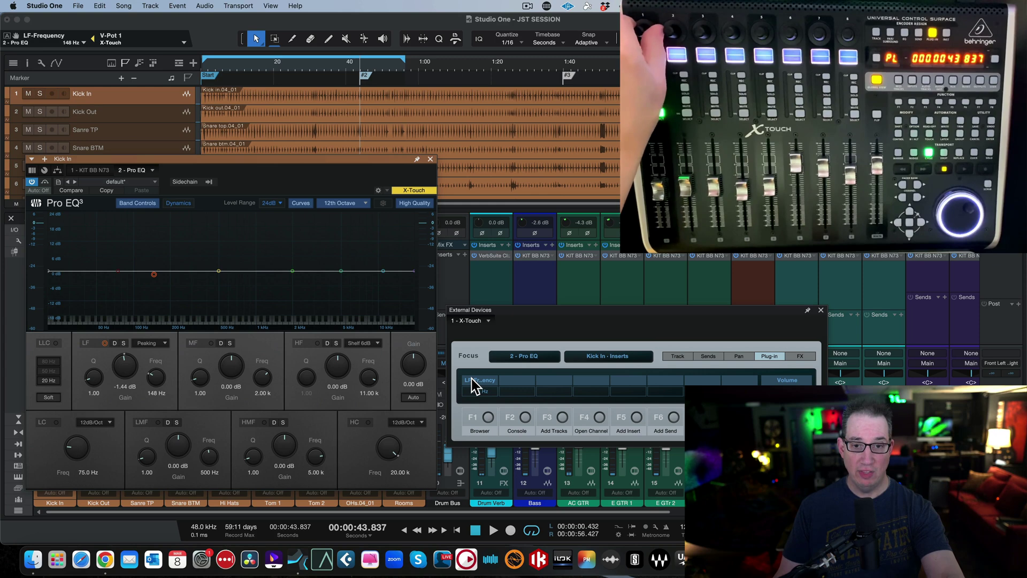
Link the Pro EQ's LF-Gain to V-Pot 2 in the X-Touch map.
left_click(126, 367)
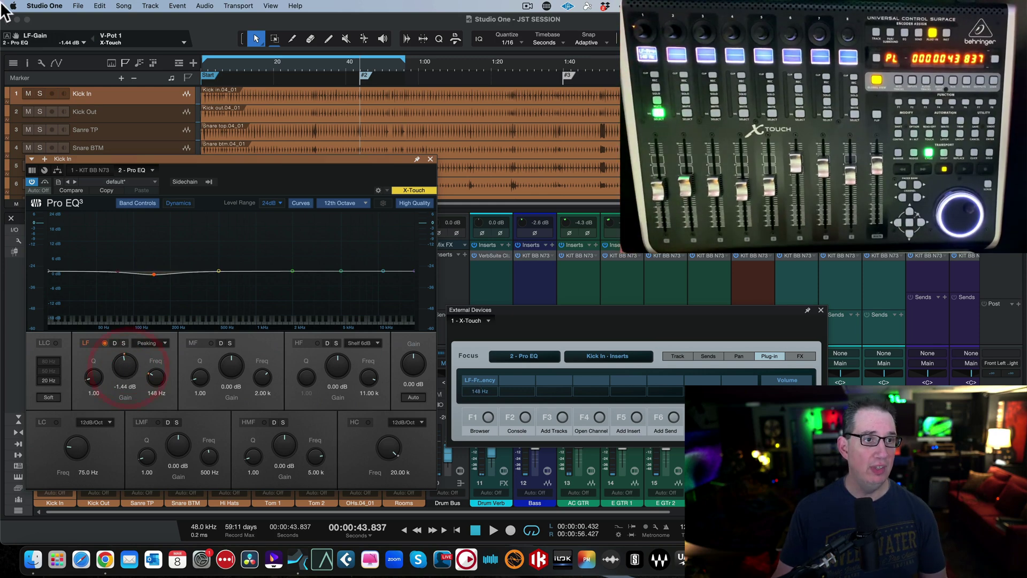
left_click(15, 33)
left_click_drag(398, 300, 514, 382)
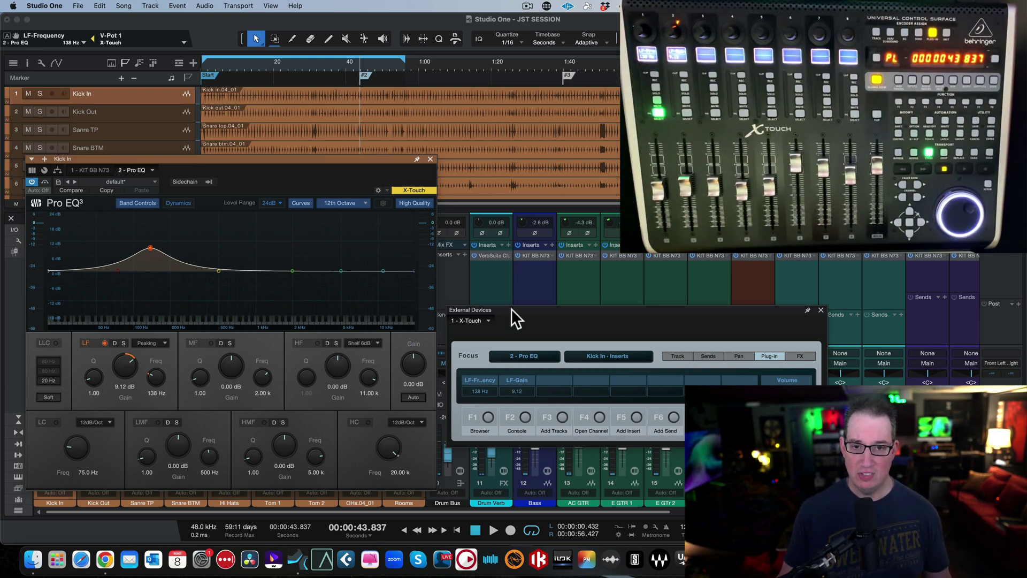
Move the X-Touch map up beside the Pro EQ, go over the LF-Frequency assignment, and close the map.
left_click_drag(511, 308, 502, 271)
left_click(469, 343)
left_click(478, 344)
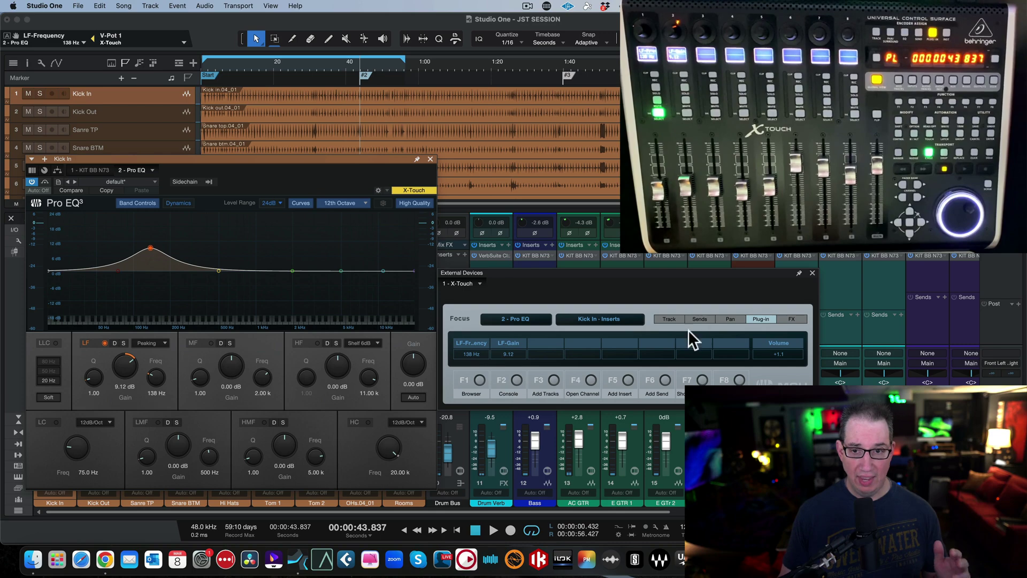
left_click(813, 274)
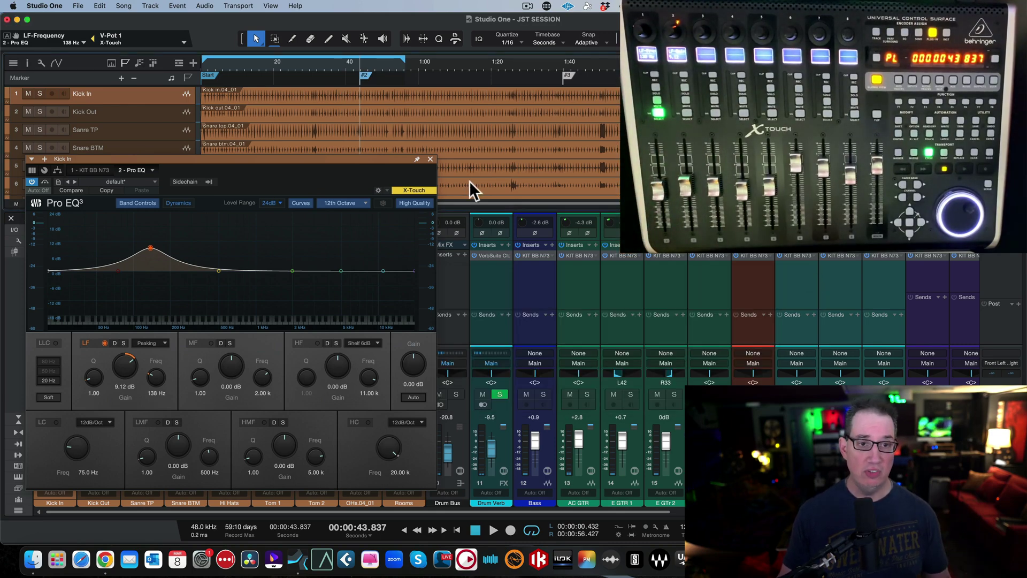
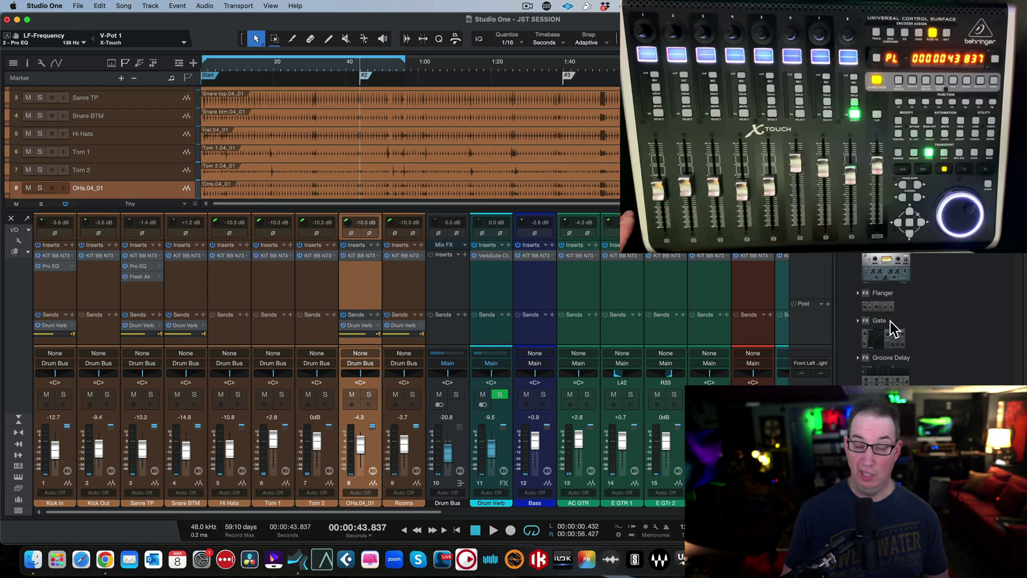
Insert a Pro EQ from the Browser on the OHs.04_01 channel and hide the Browser.
scroll(890, 321, "down", 5)
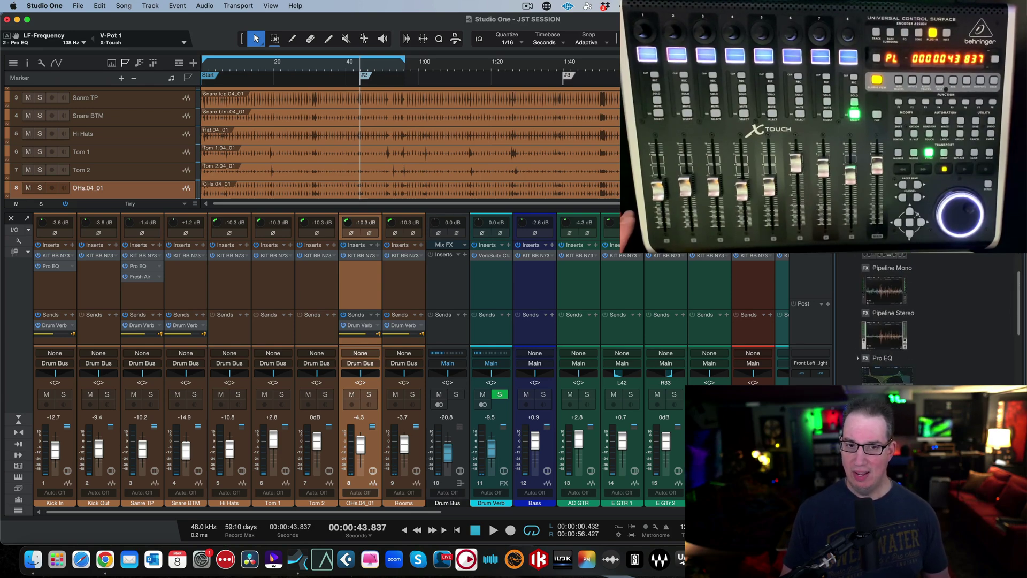
left_click_drag(883, 357, 358, 288)
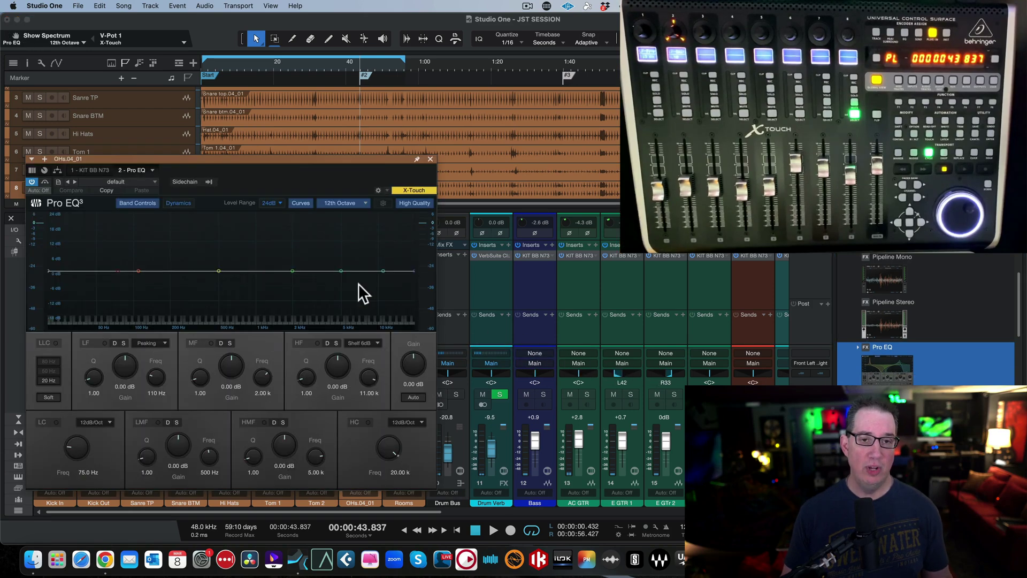
key("F5")
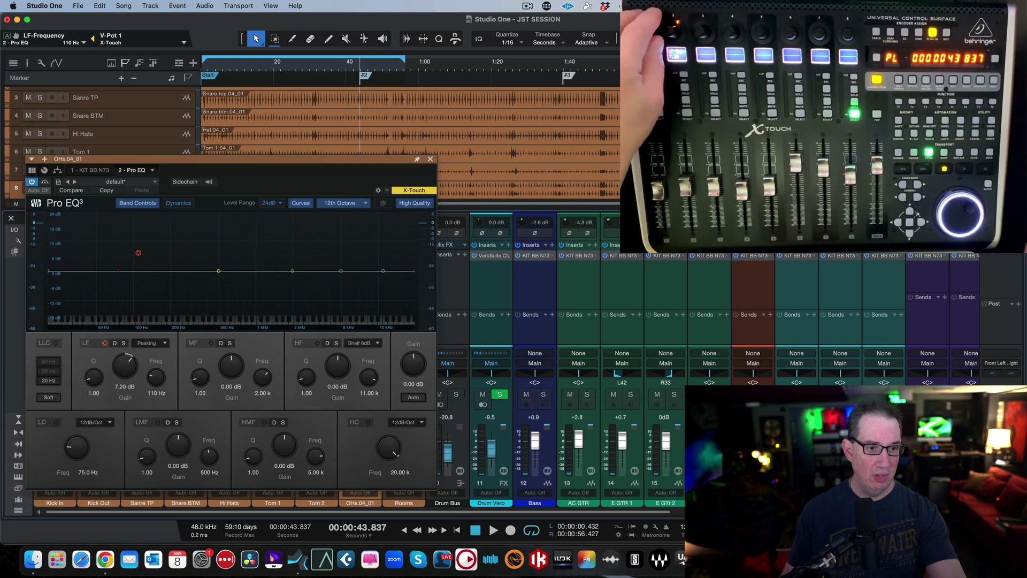
Turn on the Pro EQ's LF band and open the X-Touch map for editing beside the plug-in window.
left_click(105, 343)
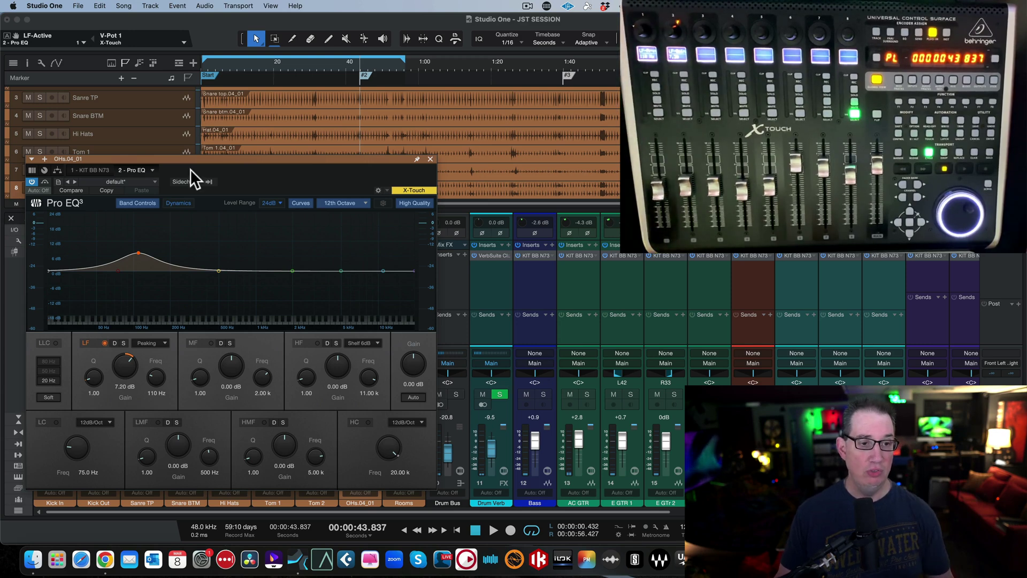
left_click_drag(195, 163, 236, 158)
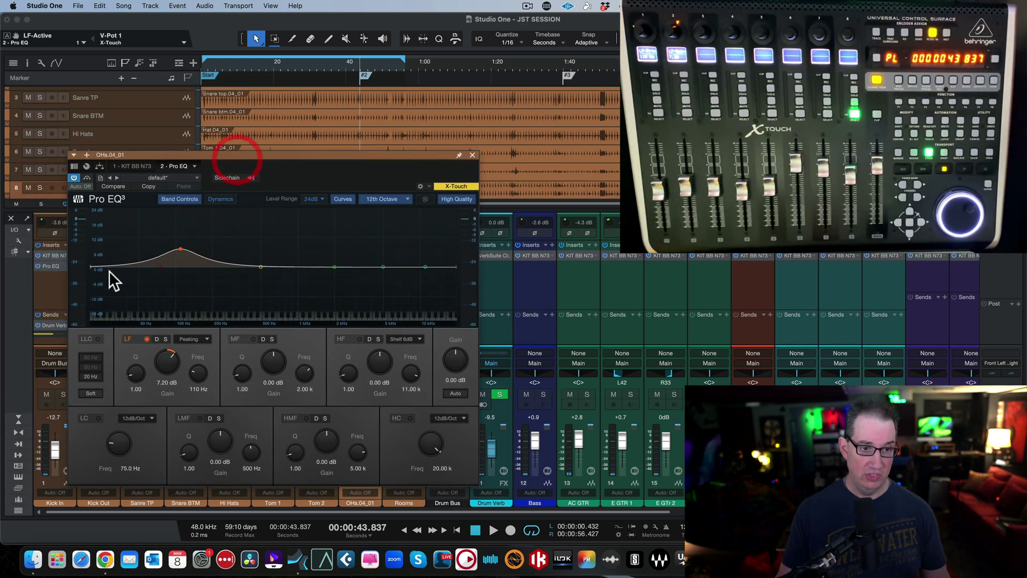
left_click(18, 465)
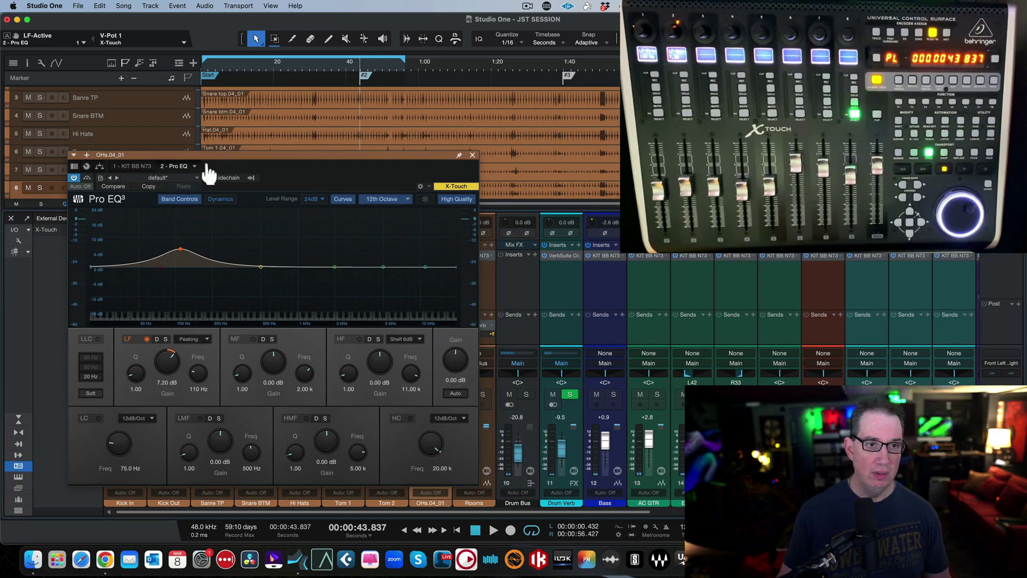
left_click_drag(210, 156, 332, 146)
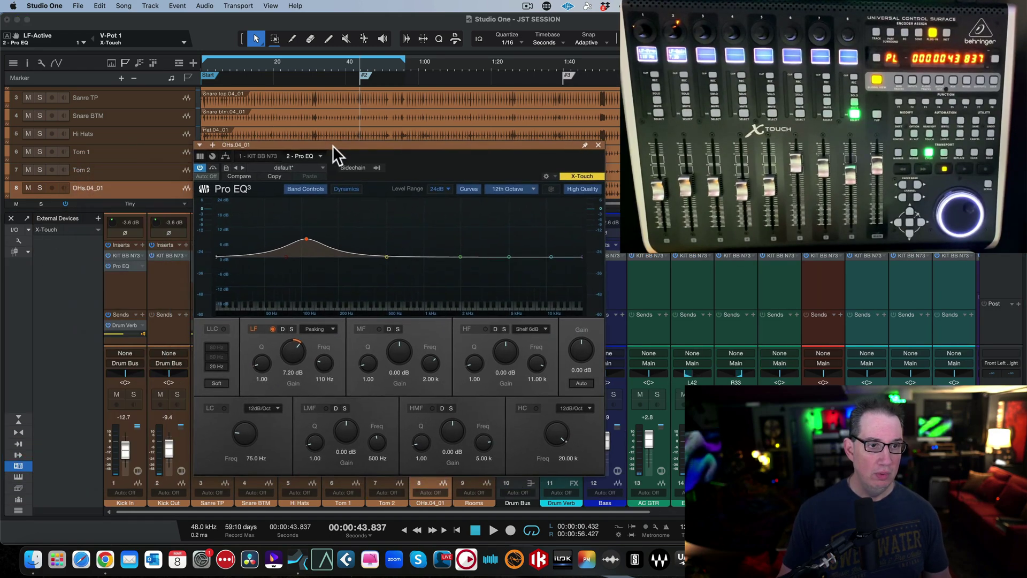
left_click(94, 229)
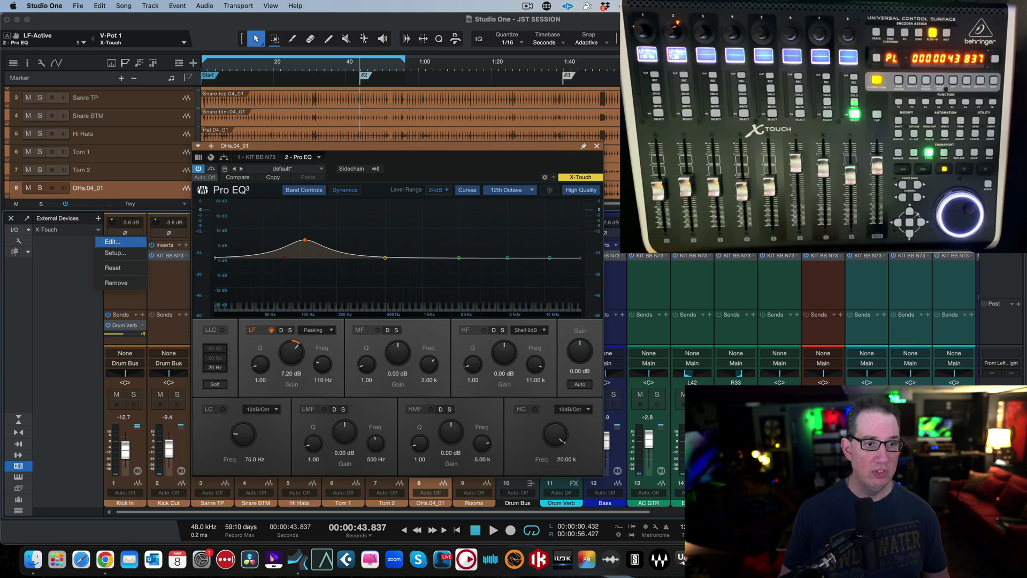
left_click(97, 236)
left_click_drag(500, 147, 348, 146)
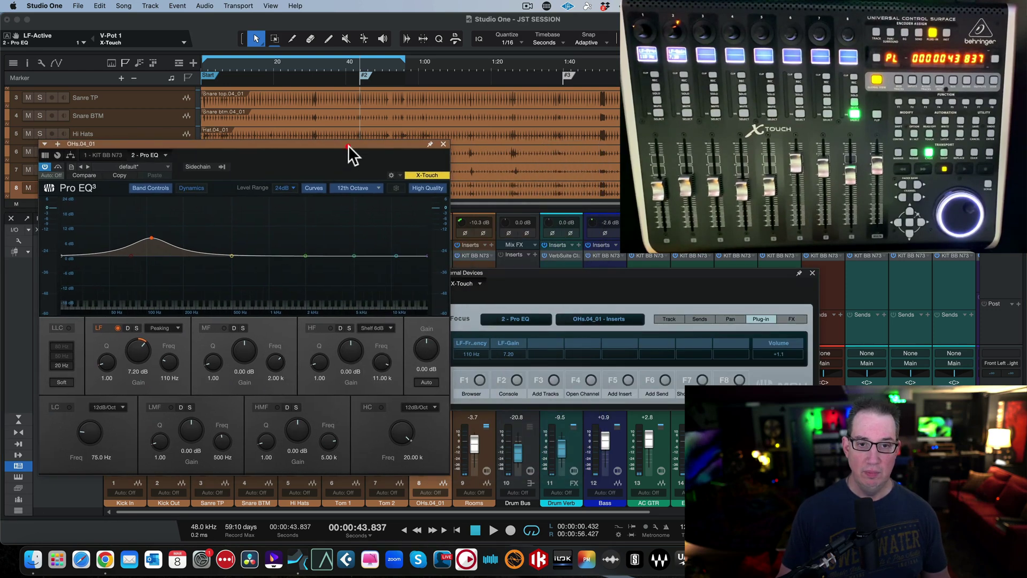
left_click_drag(611, 269, 675, 292)
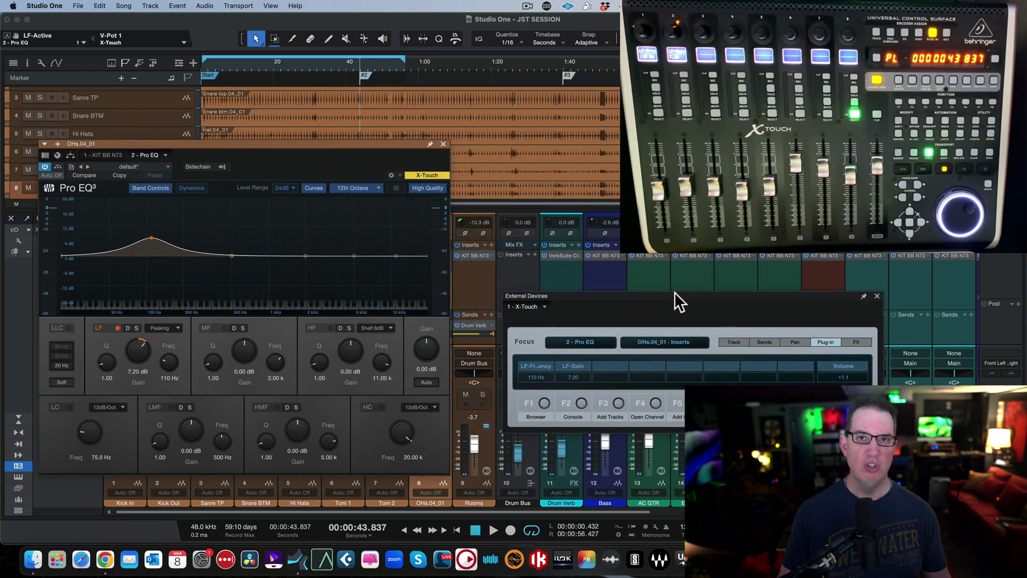
Link the Pro EQ's LF-Active parameter to V-Pot 3 in the X-Touch map.
left_click(117, 328)
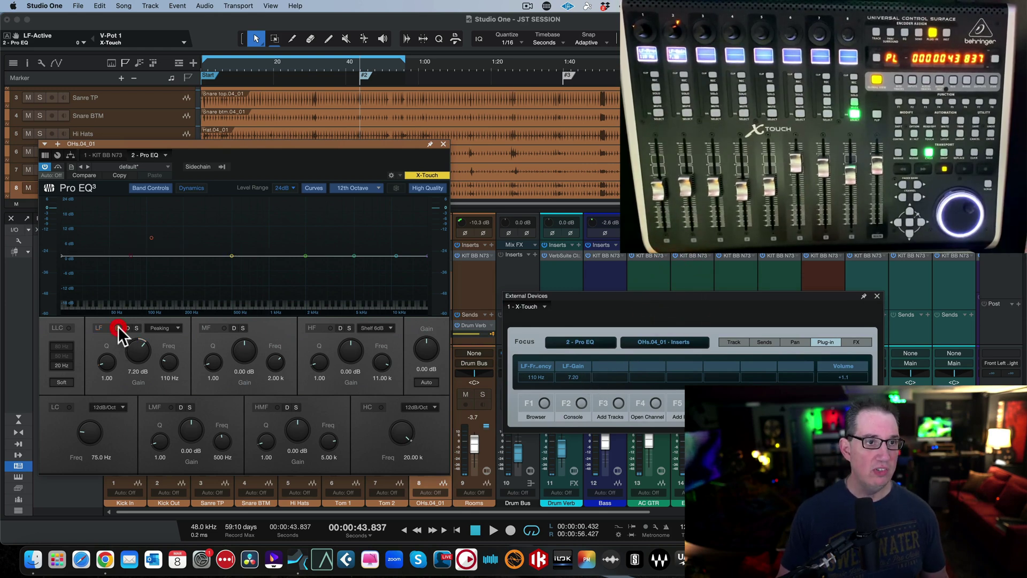
left_click(117, 328)
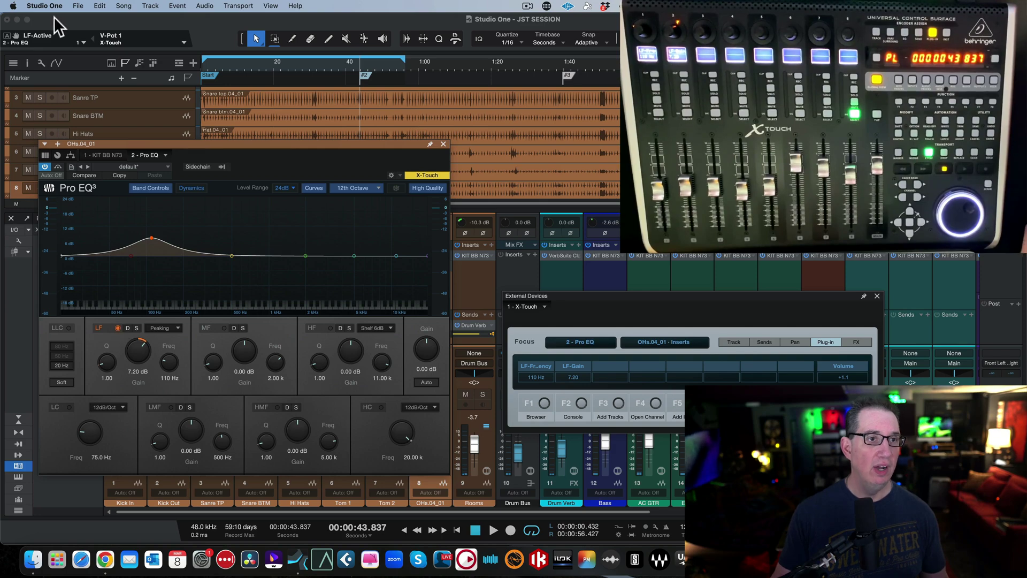
left_click(29, 43)
left_click_drag(28, 43, 600, 369)
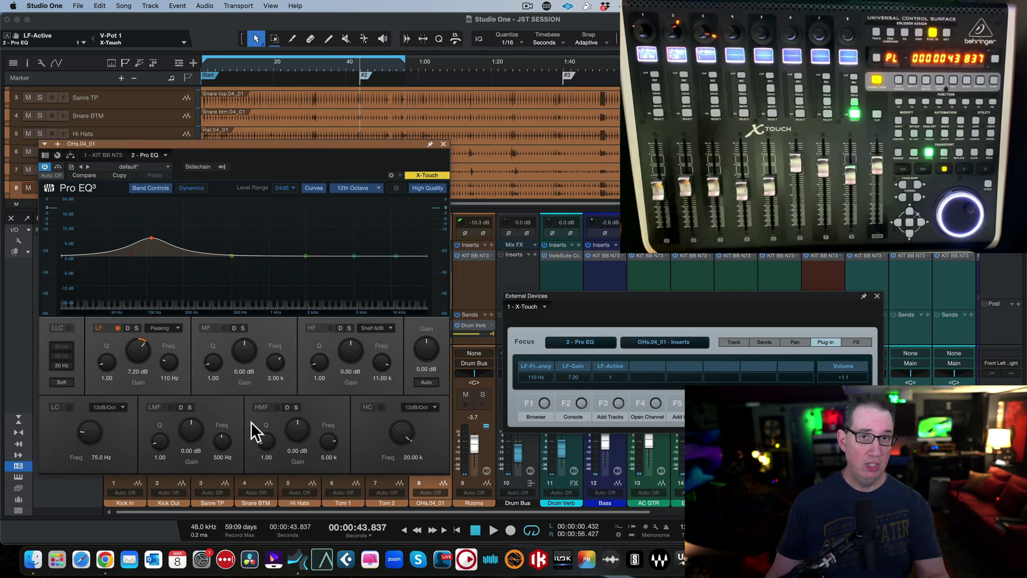
Close the Pro EQ and the X-Touch map, and dismiss the Add Tracks dialog without adding a track.
left_click(442, 144)
left_click(877, 296)
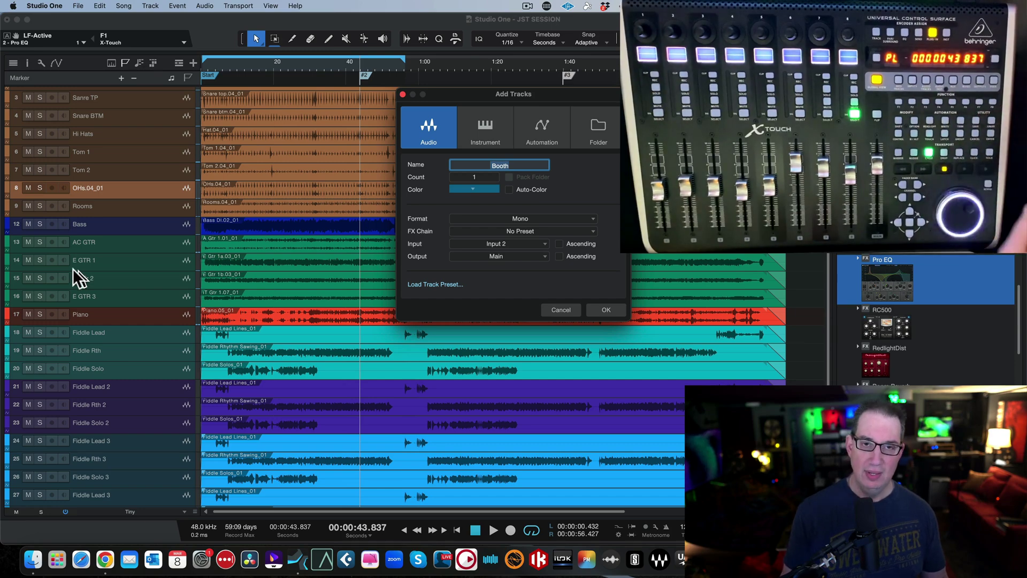
left_click(404, 94)
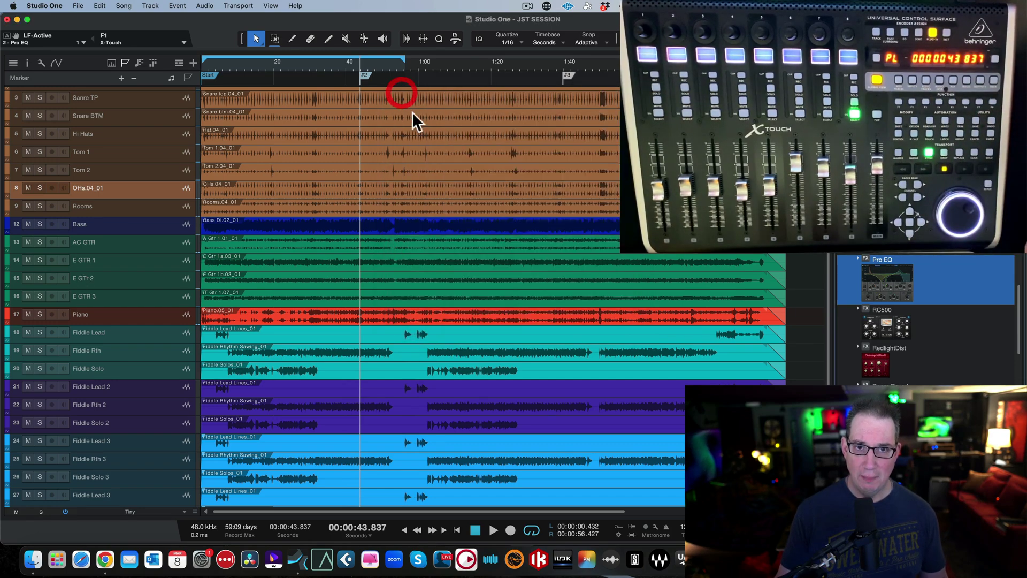